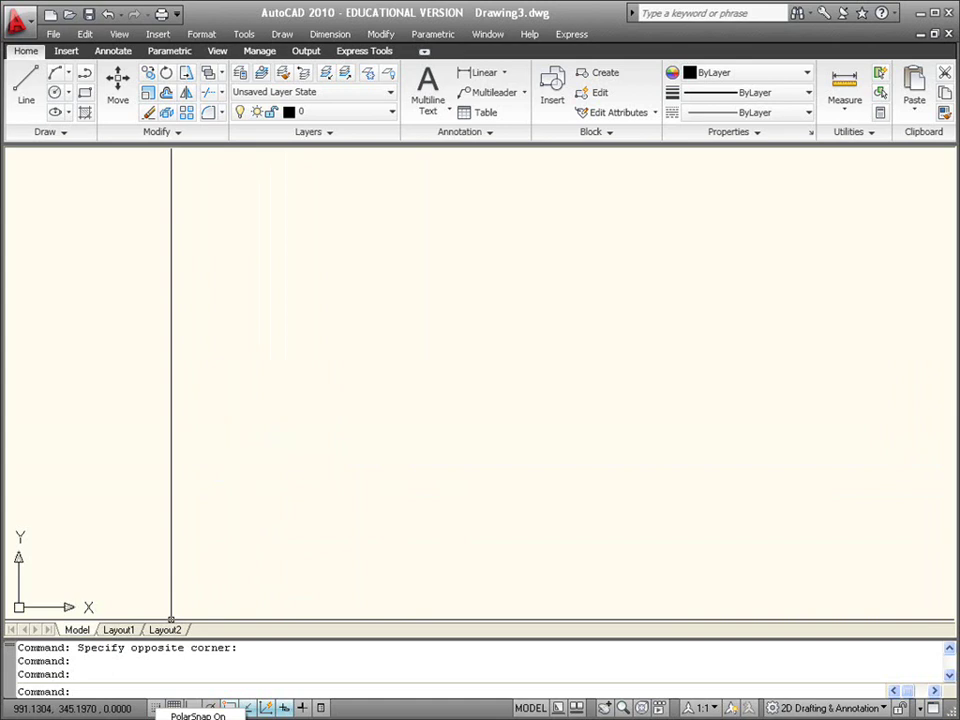
Step: Set the snap type to isometric snap in the drafting settings
right_click(173, 707)
left_click(200, 680)
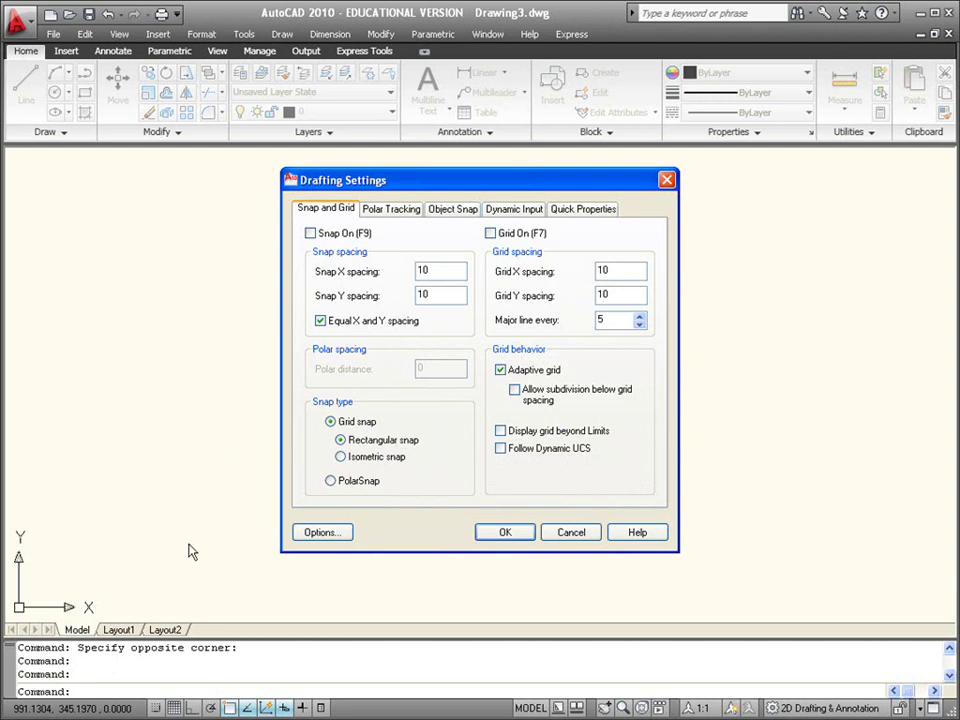
left_click(354, 462)
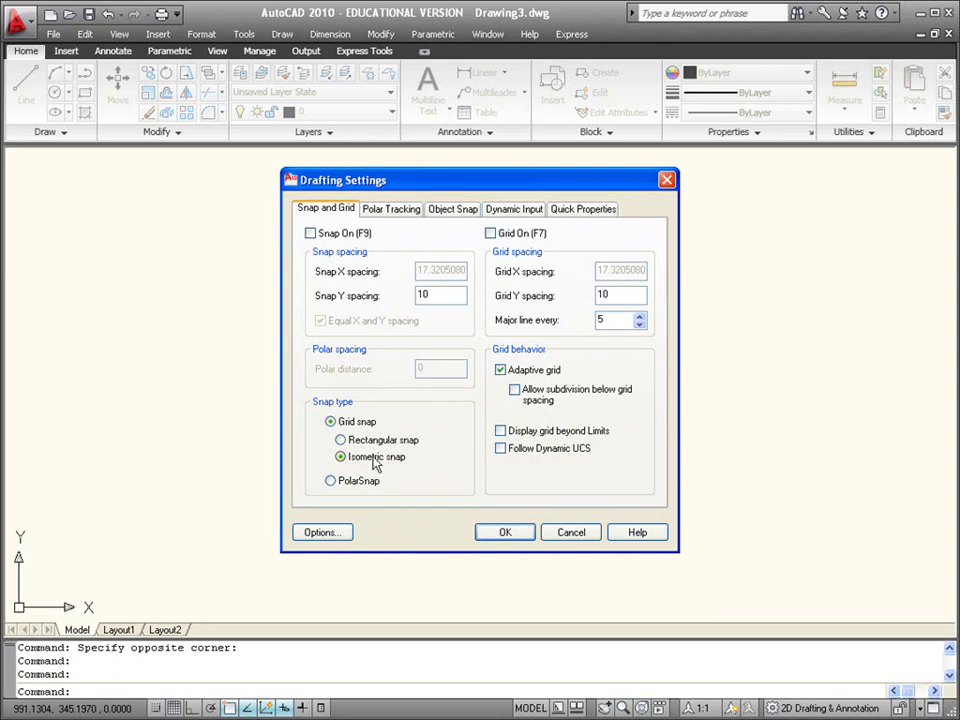
left_click(500, 533)
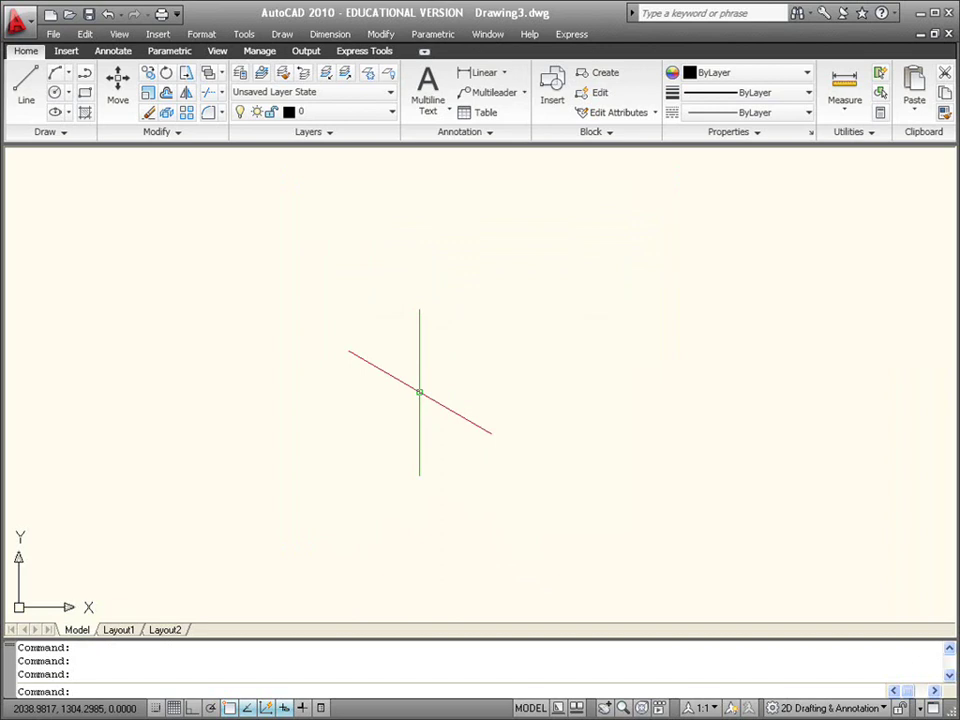
Step: Cycle the crosshairs repeatedly through the top, right and left isoplanes, finishing on the left isoplane
key("F5")
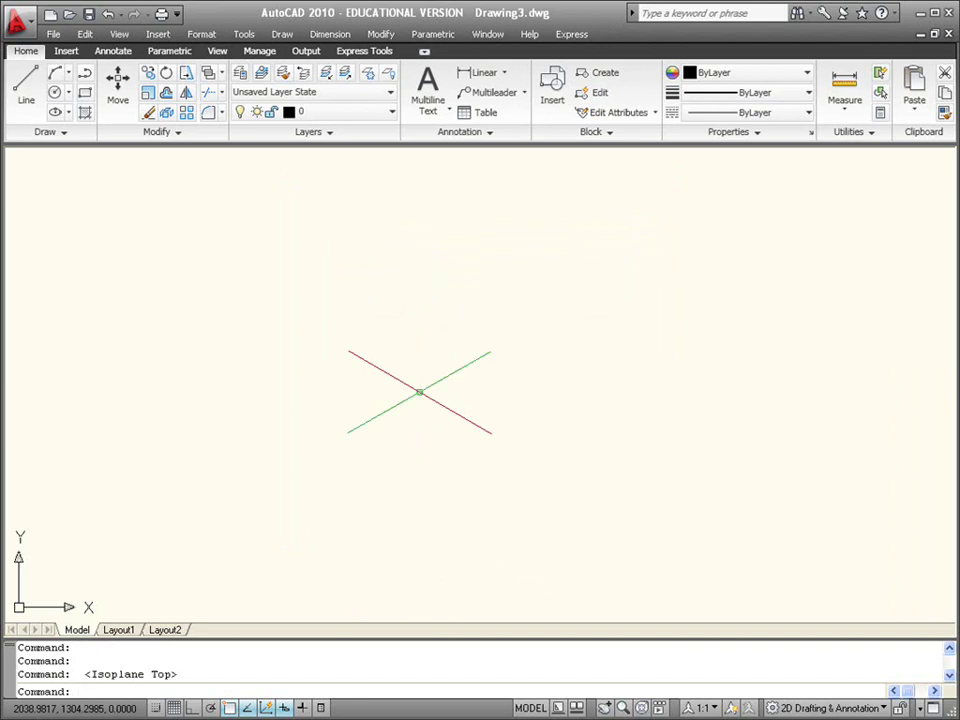
key("F5")
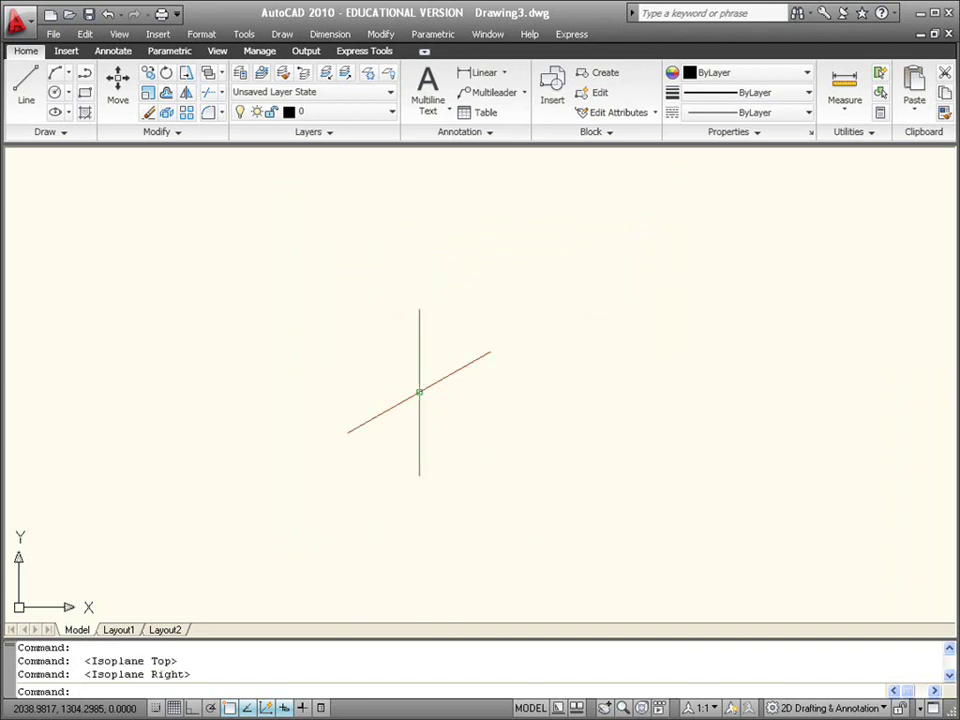
key("F5")
key("F5")
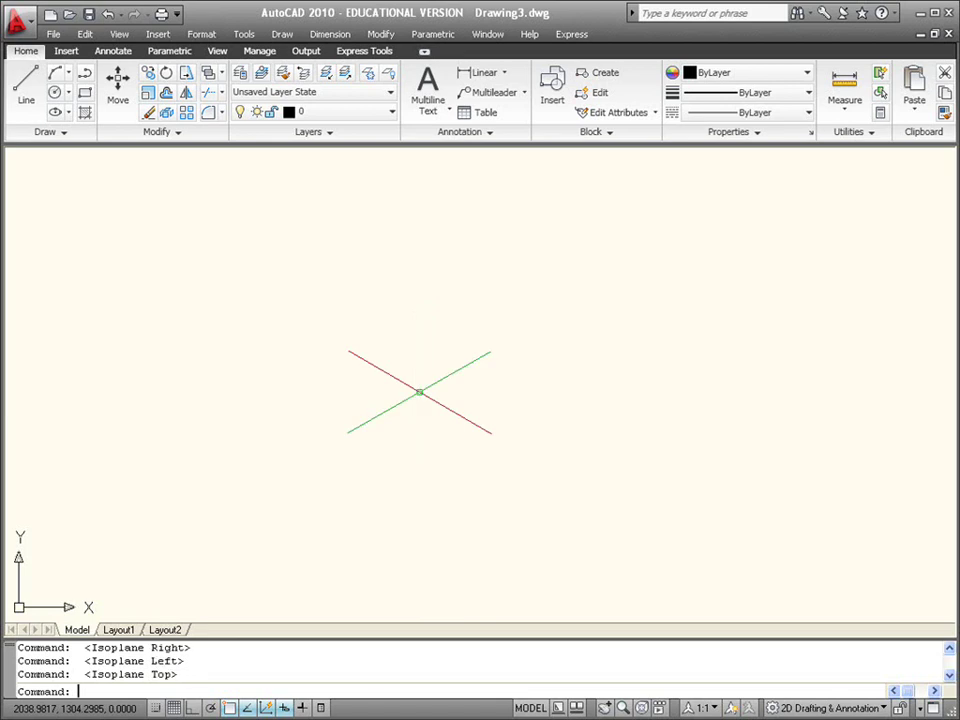
key("F5")
key("F5")
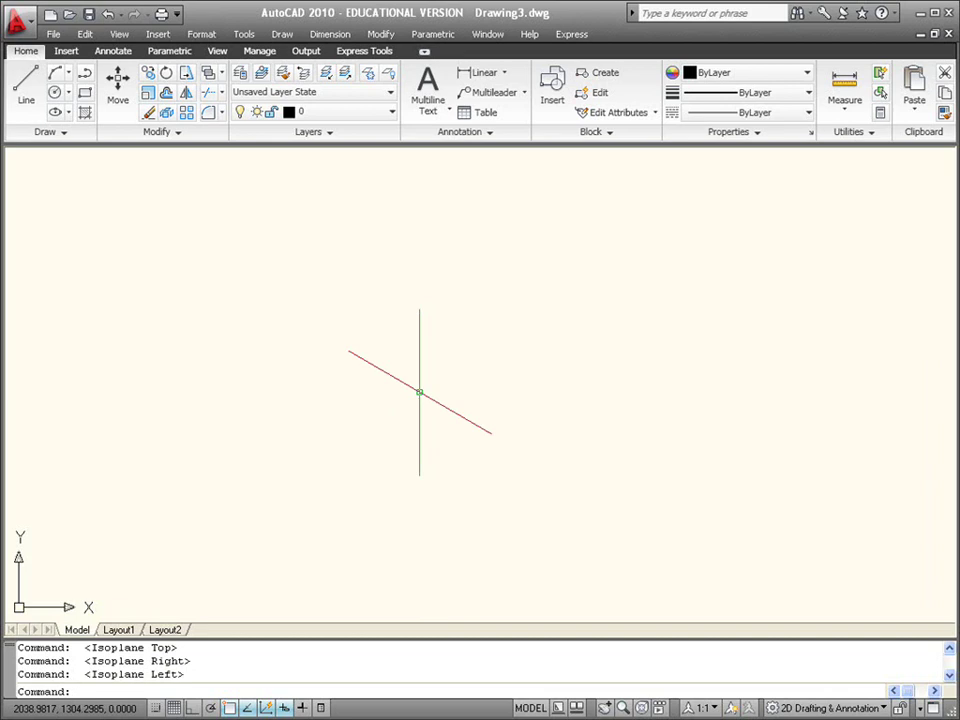
key("F5")
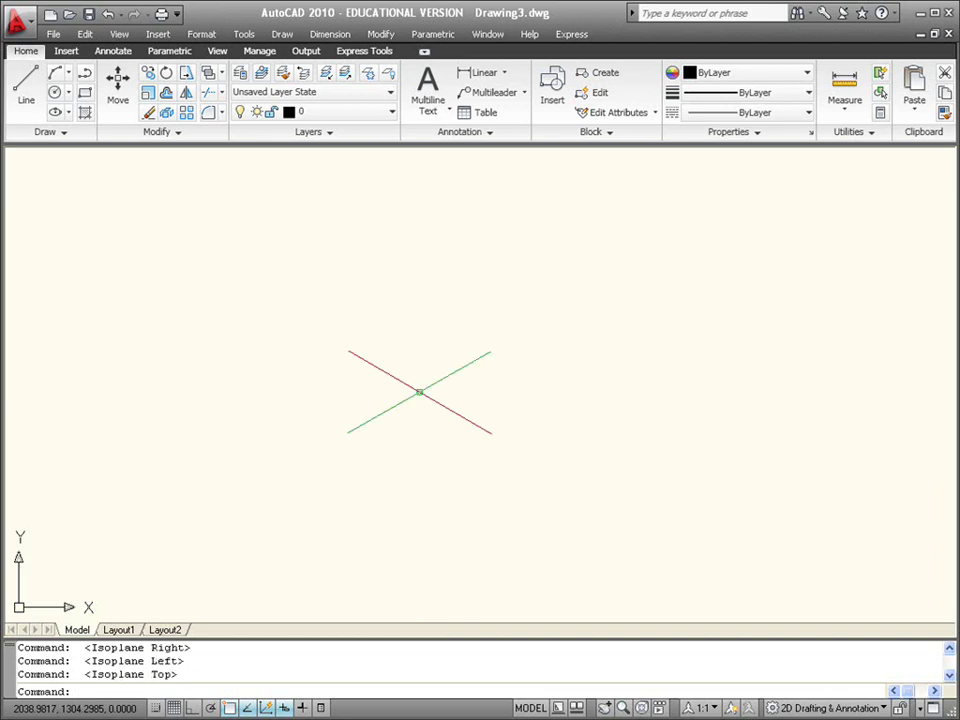
key("F5")
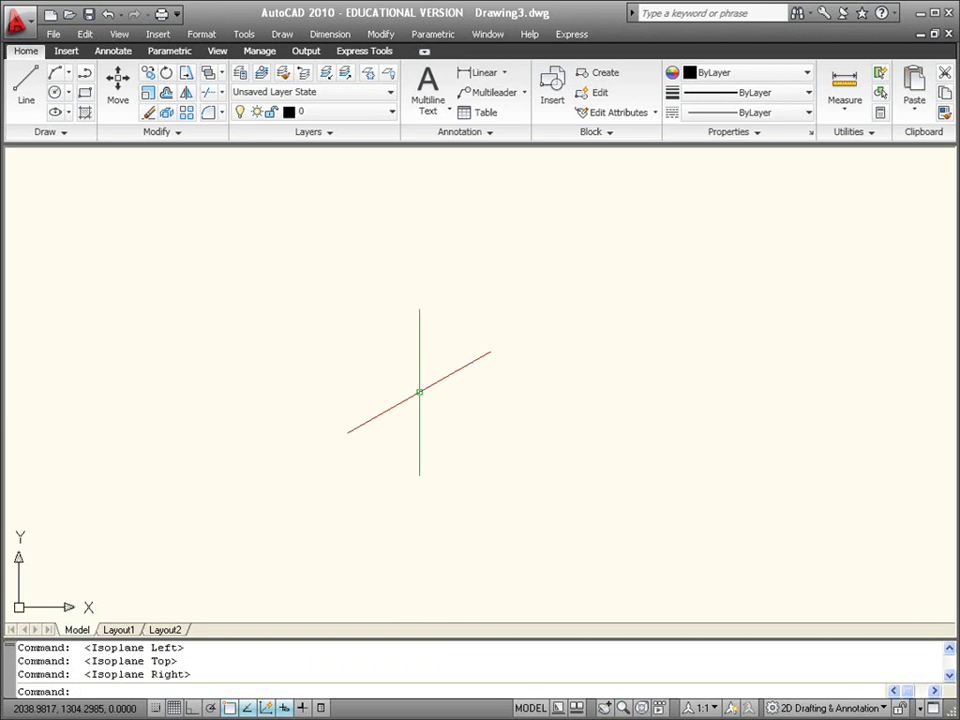
key("F5")
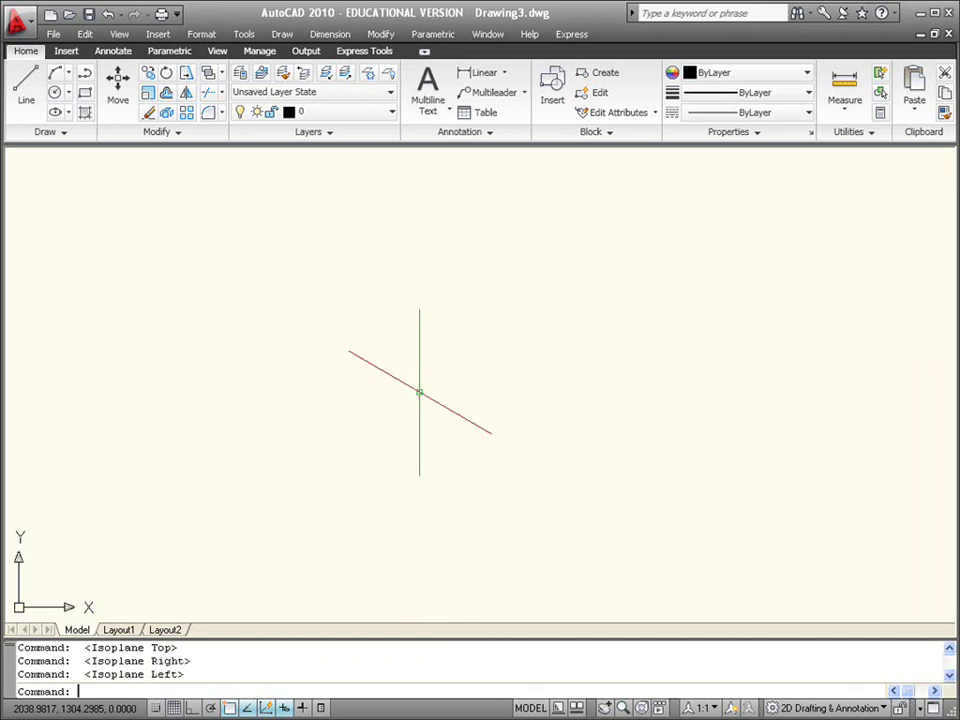
key("F5")
key("F5")
key("F5")
key("F5")
key("F5")
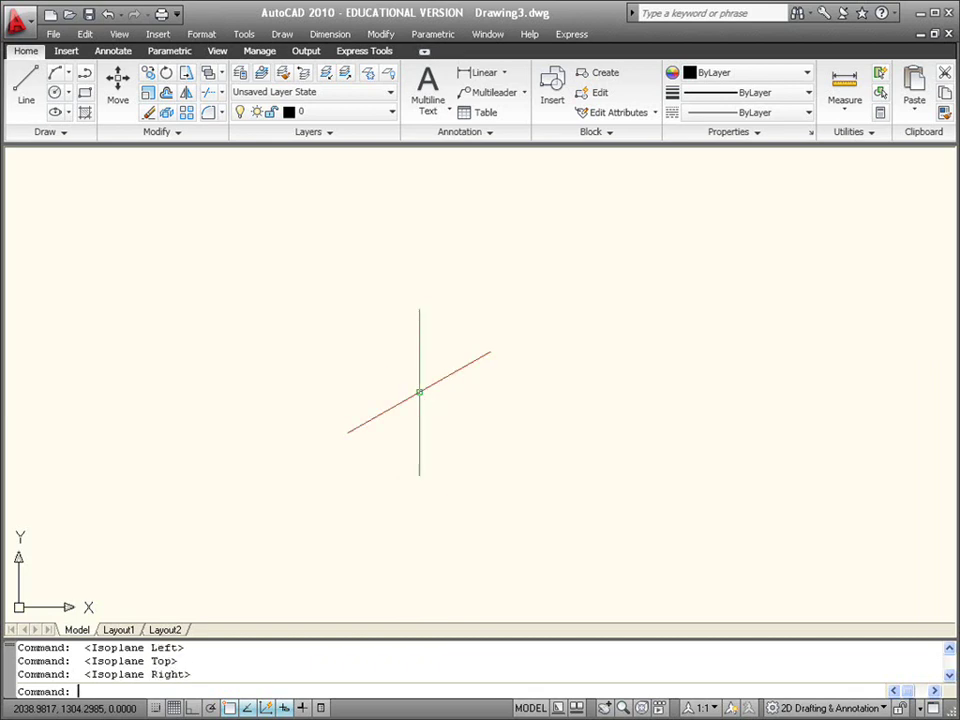
key("F5")
key("F5")
key("F5")
key("F5")
key("F5")
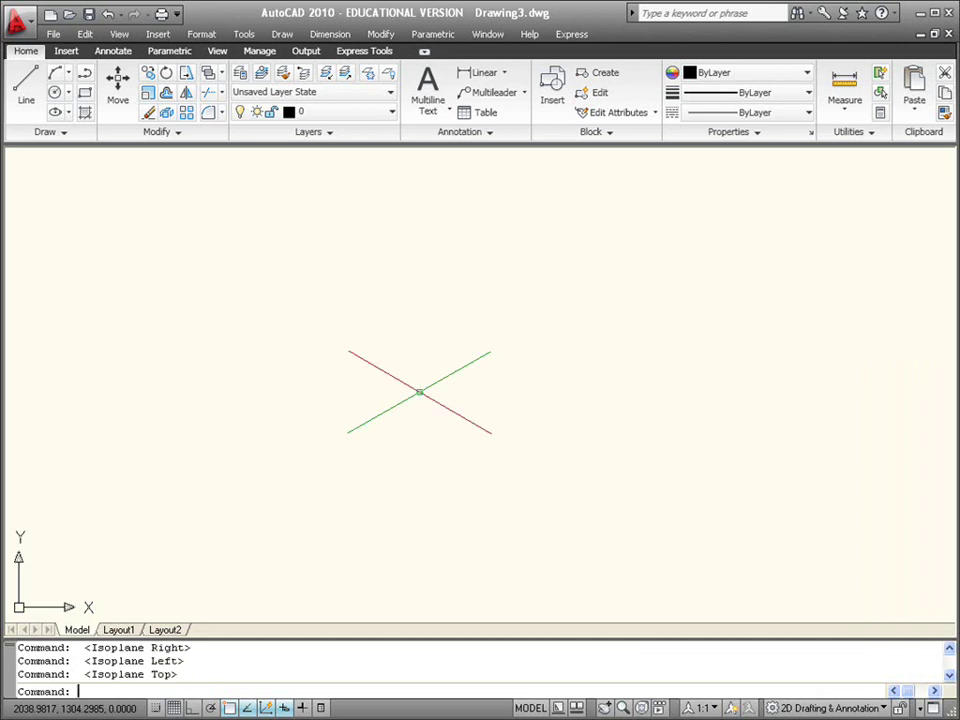
key("F5")
key("F5")
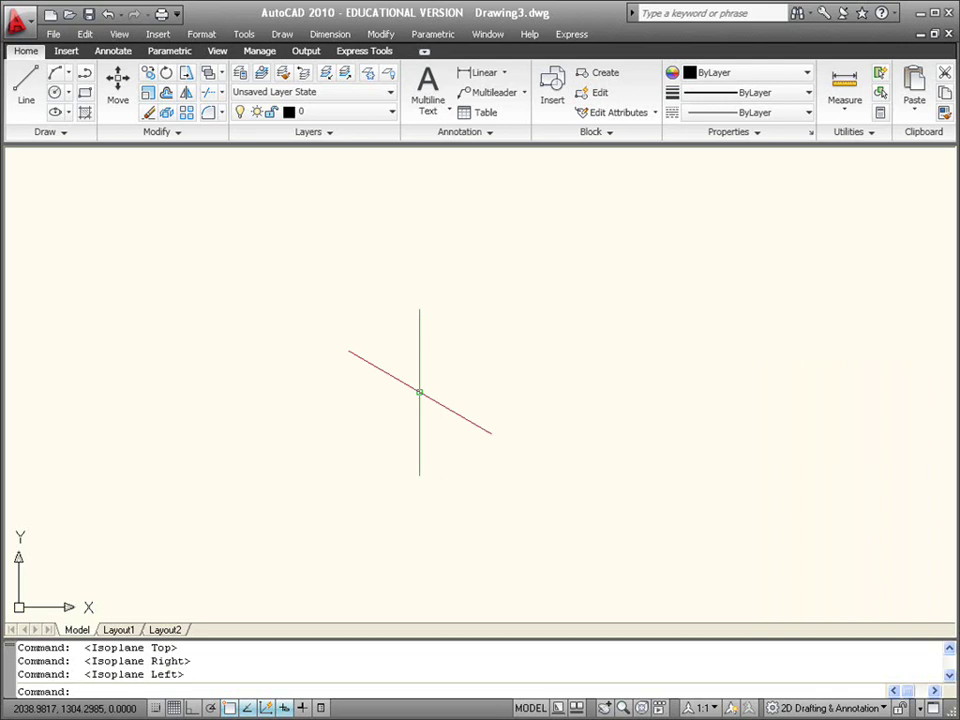
key("F5")
key("F5")
key("F5")
key("F5")
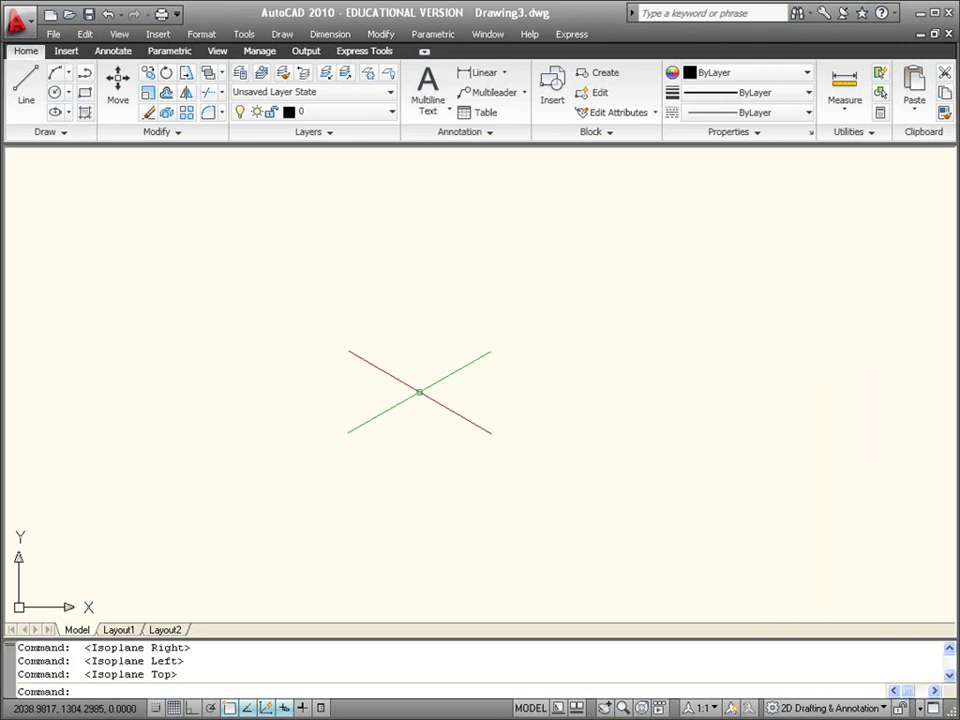
key("F5")
key("F5")
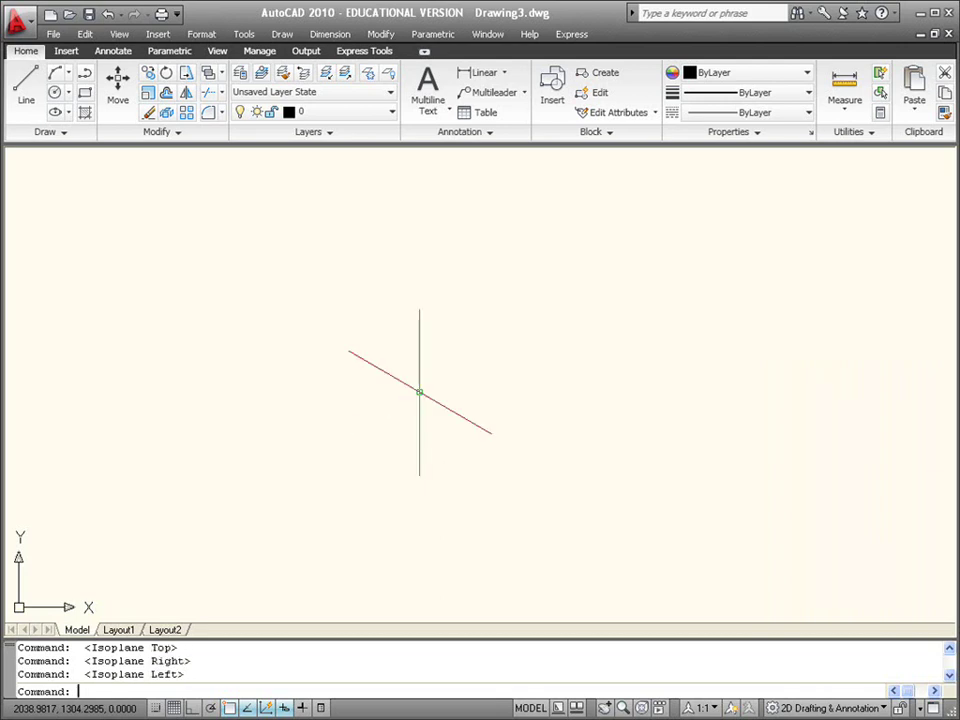
key("F5")
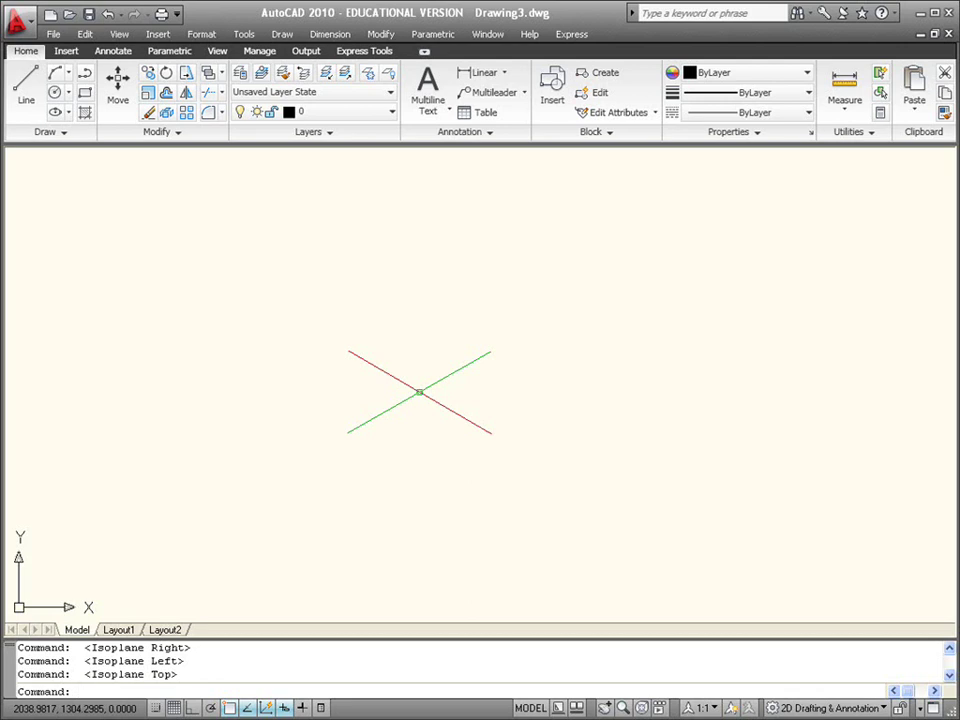
key("F5")
key("F5")
key("F5")
key("F5")
key("F5")
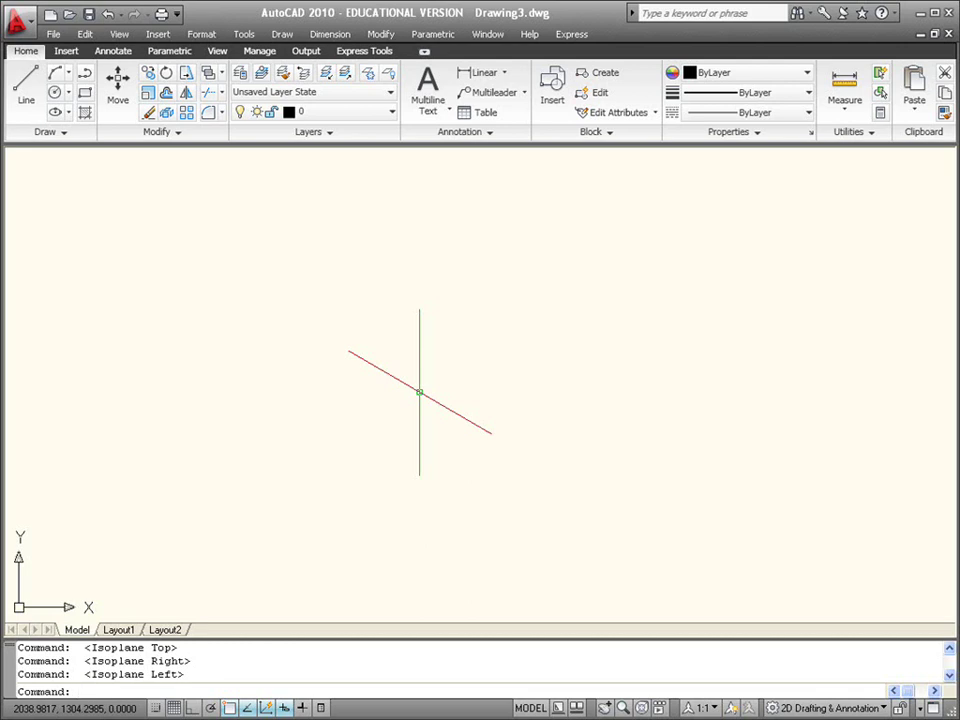
key("F5")
key("F5")
key("F5")
key("F5")
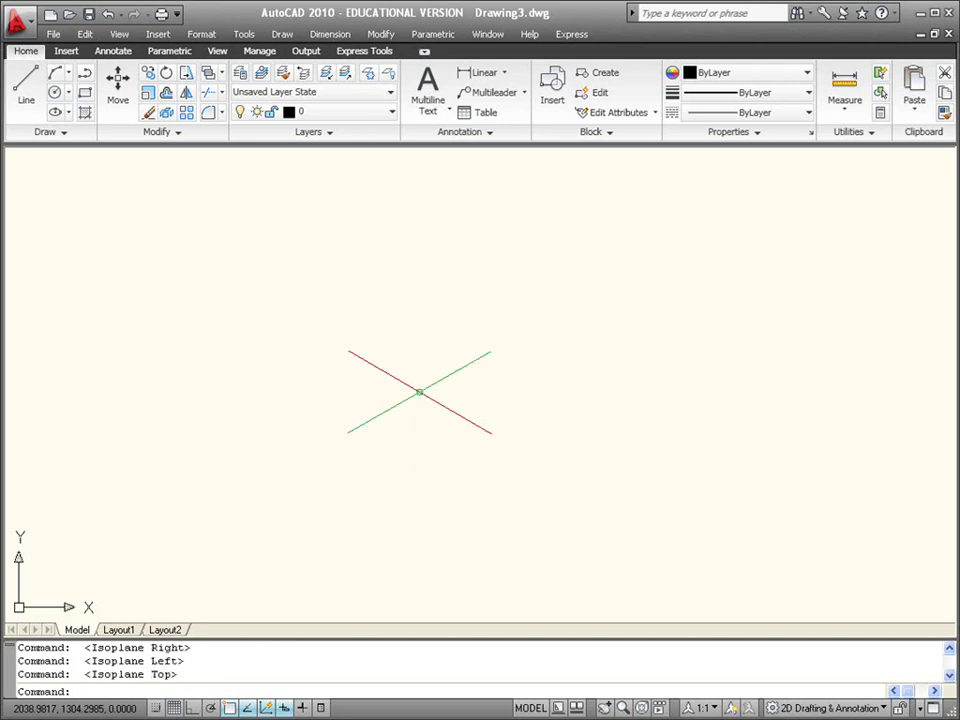
key("F5")
key("F5")
key("F5")
key("F5")
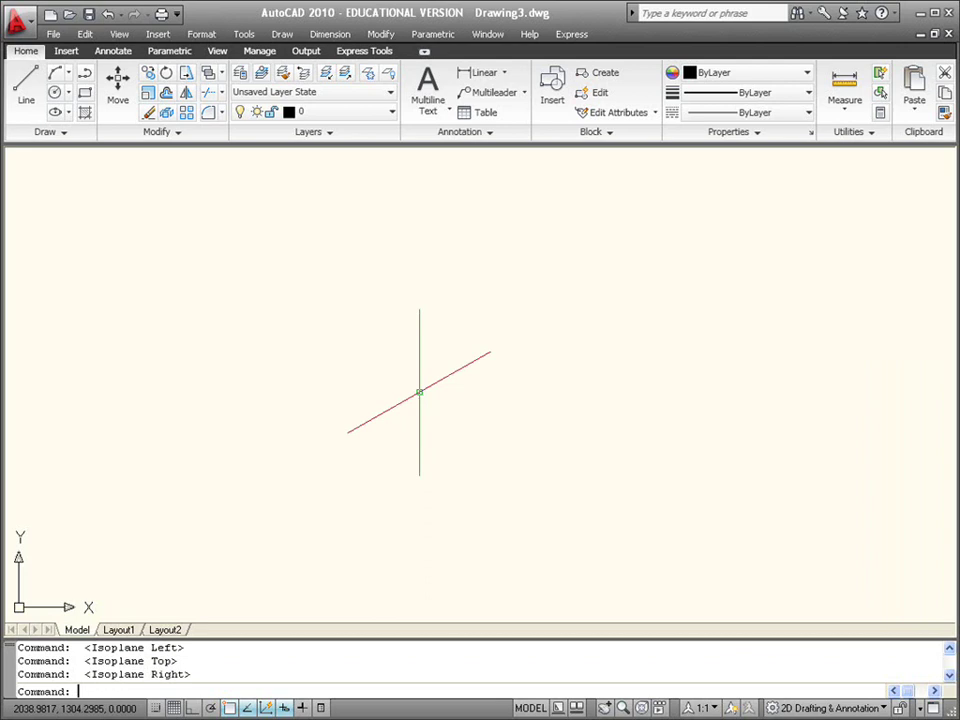
key("F5")
key("F5")
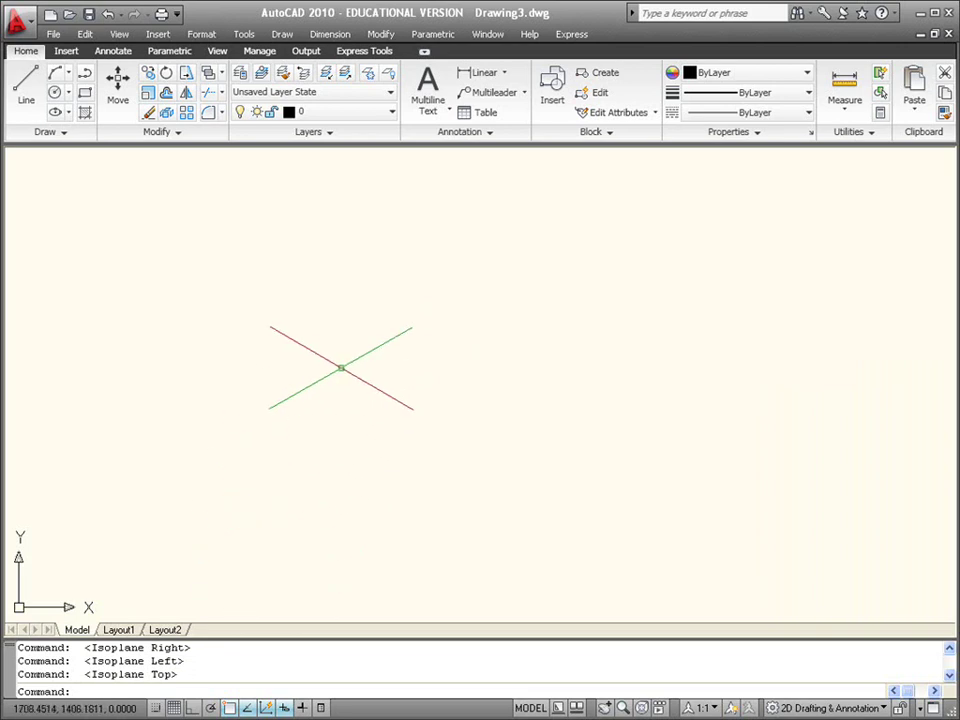
key("F5")
key("F5")
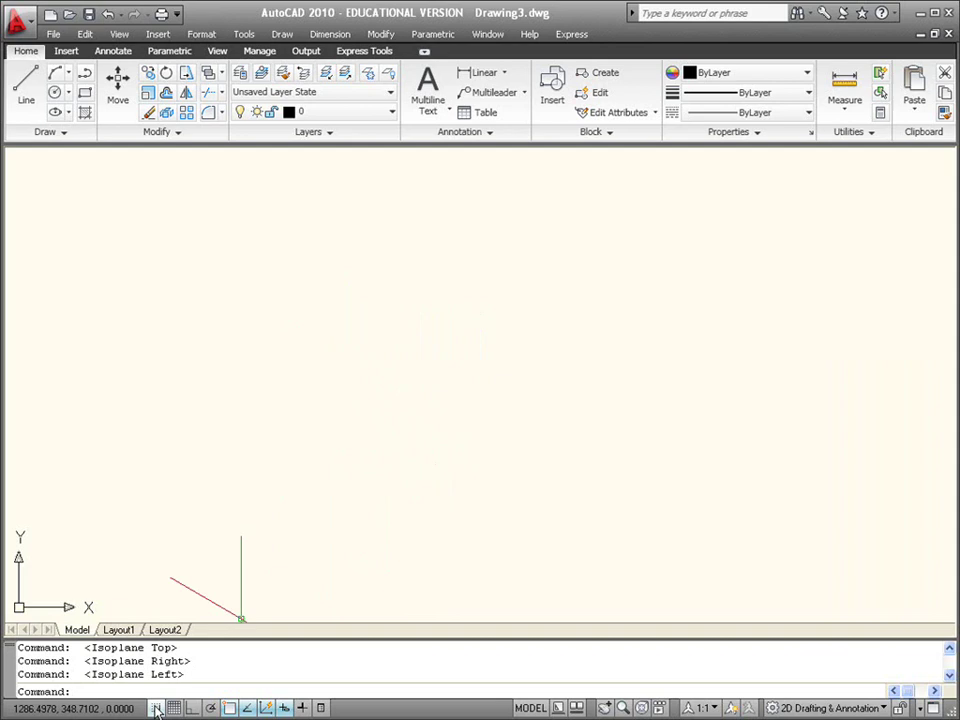
Step: Review the snap and grid options in the drafting settings
left_click(197, 714)
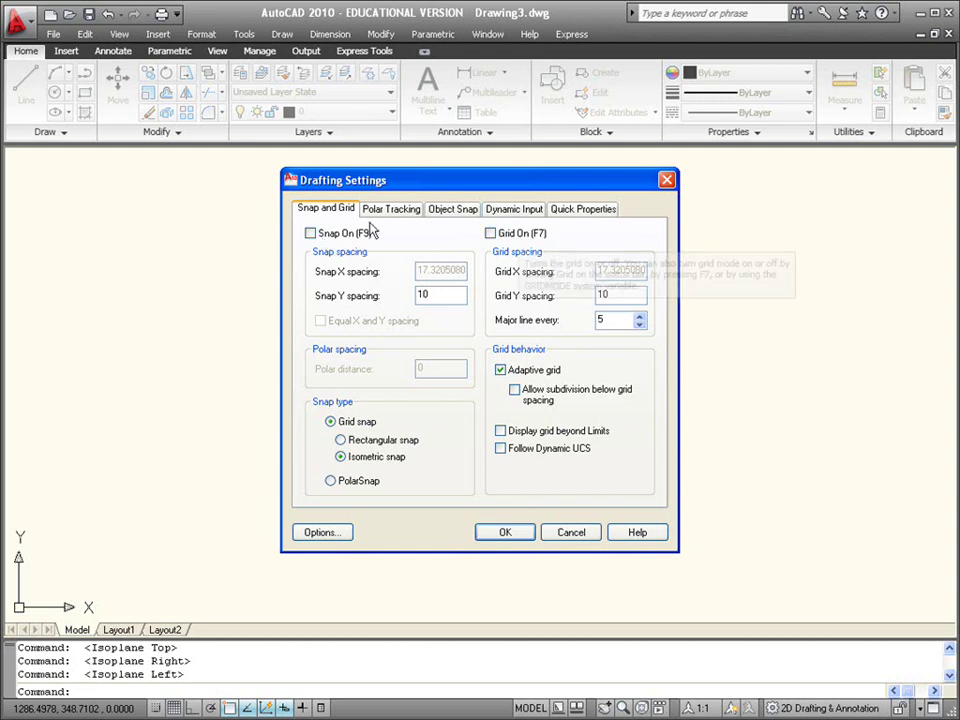
left_click(506, 532)
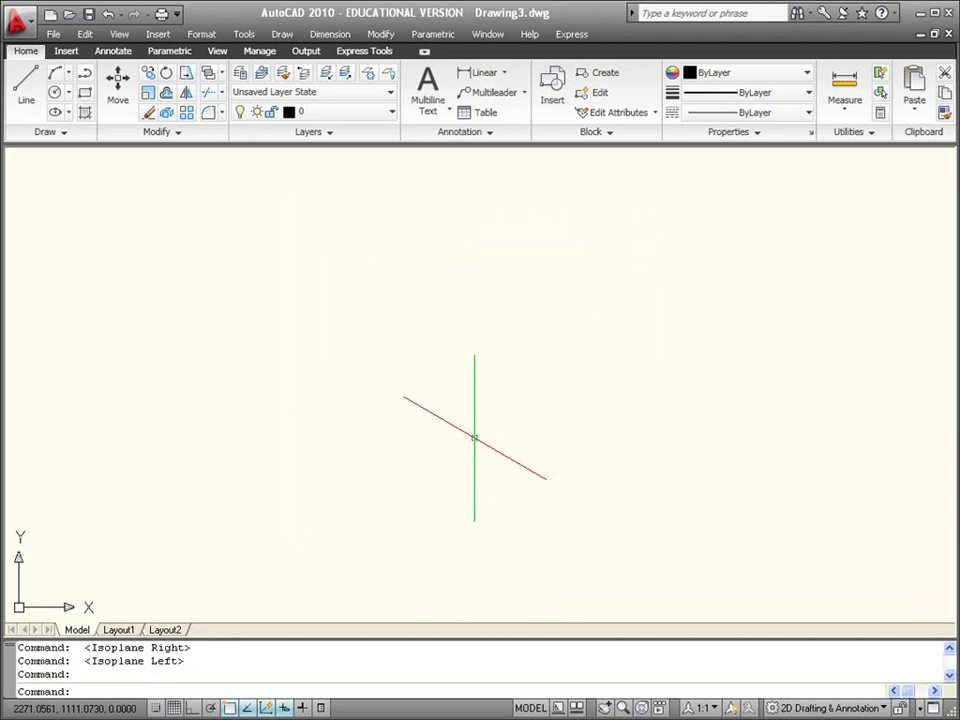
Step: Start a line near the lower middle of the drawing area and, with Ortho on, draw a 60-unit segment straight up
type("l")
key("Return")
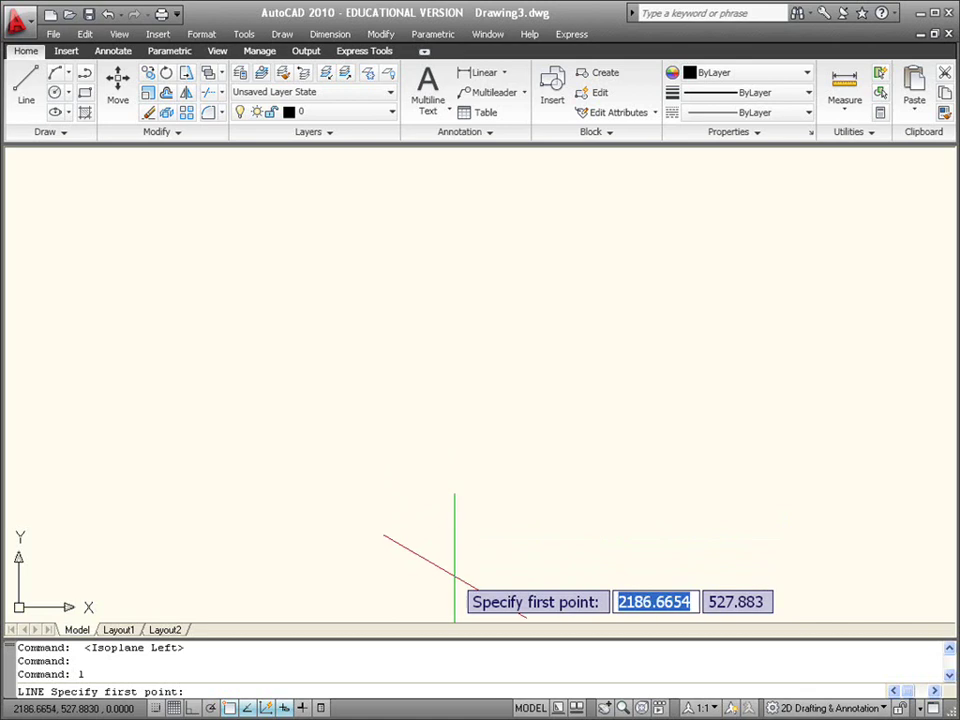
left_click(458, 576)
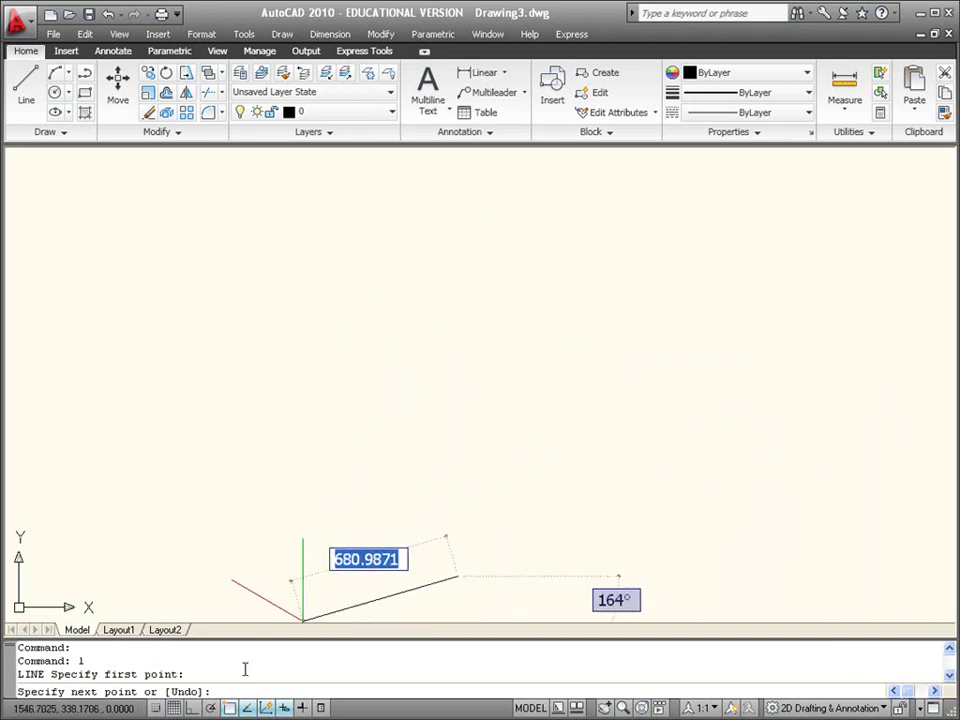
left_click(193, 708)
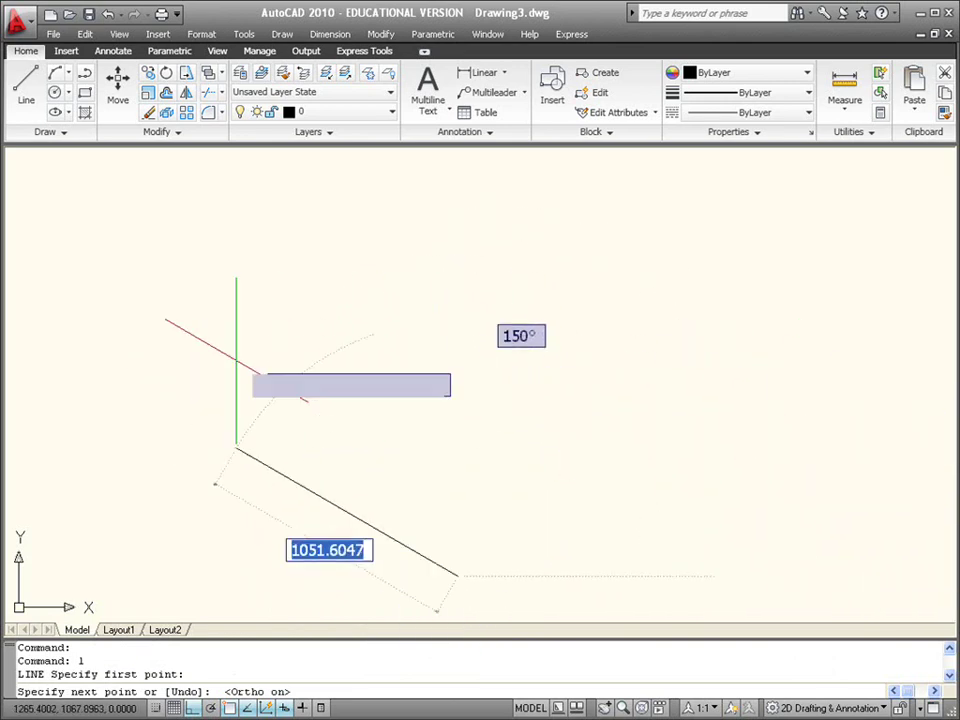
left_click(210, 708)
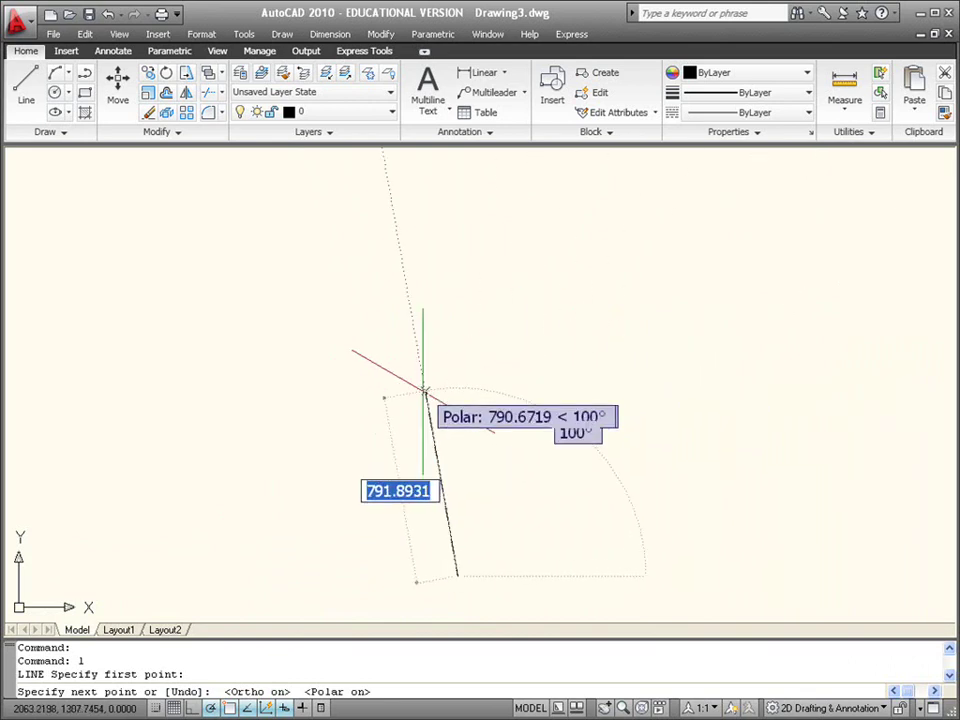
left_click(194, 708)
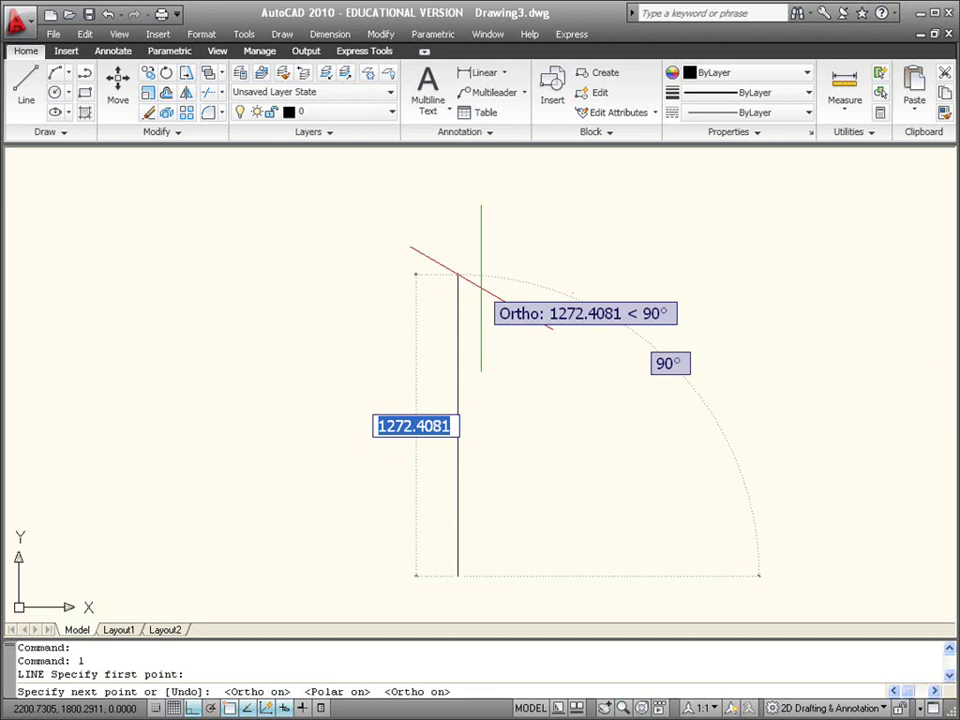
type("60")
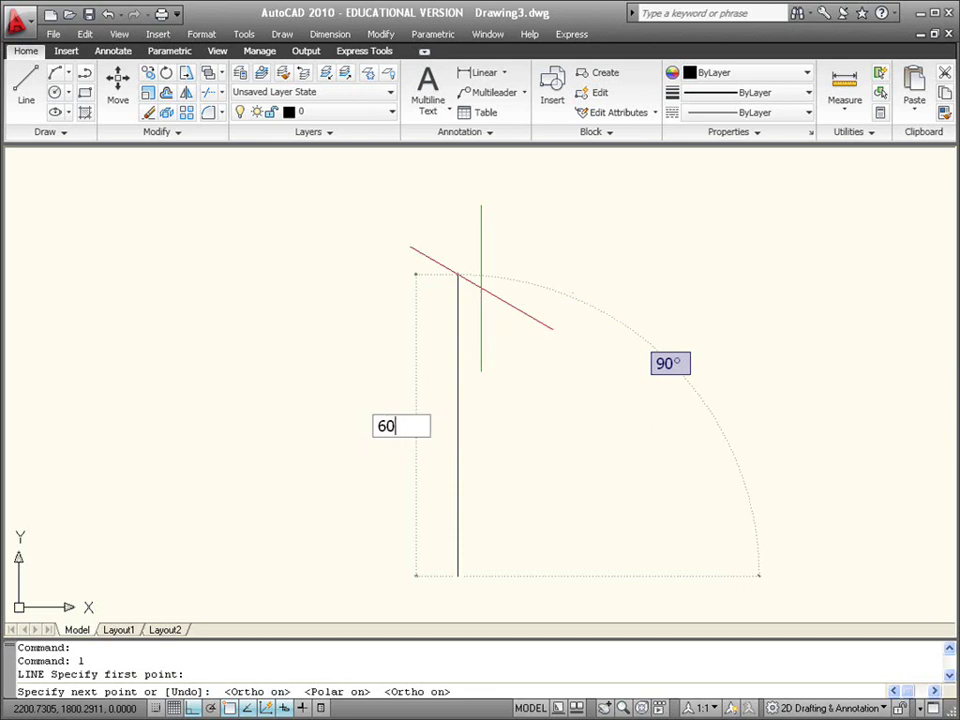
key("Return")
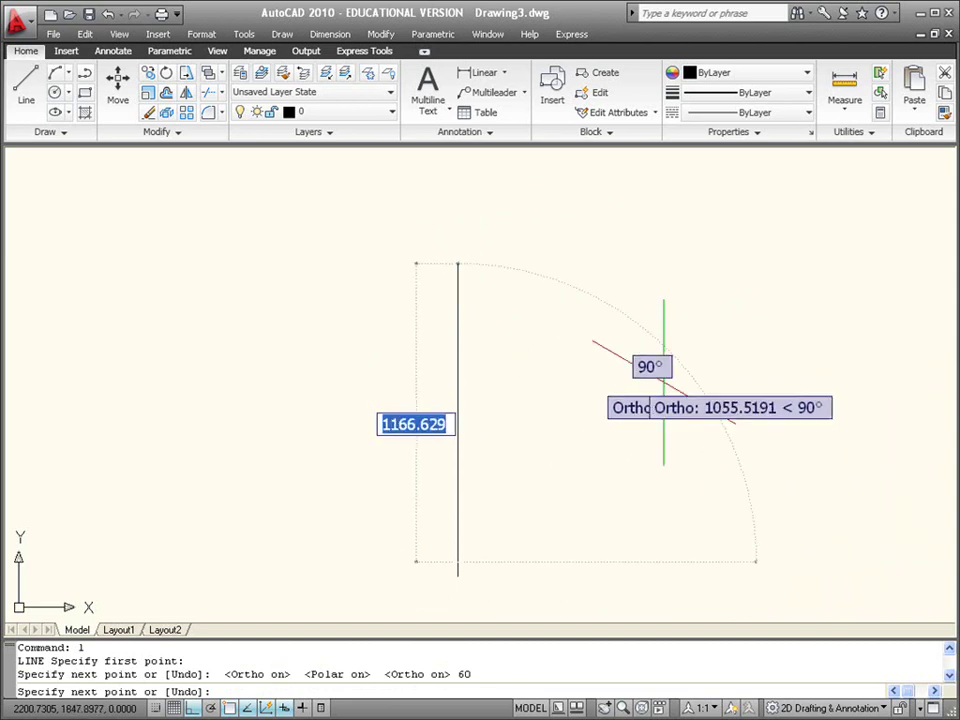
Step: Switch to the top isoplane and continue the line with a 60-unit segment at 30° up to the right
key("F5")
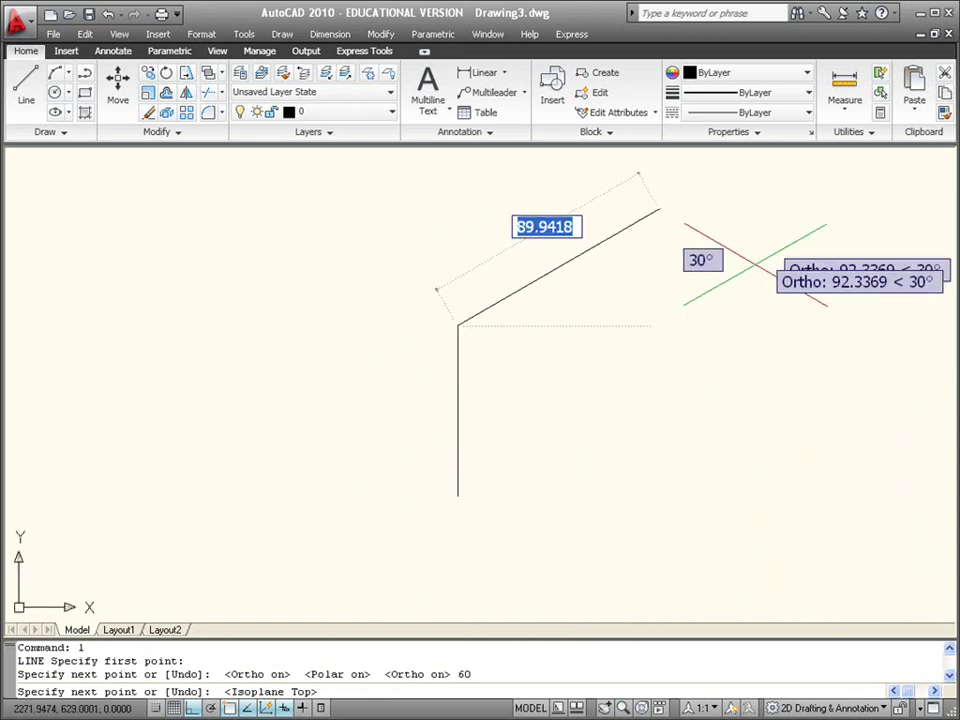
key("F5")
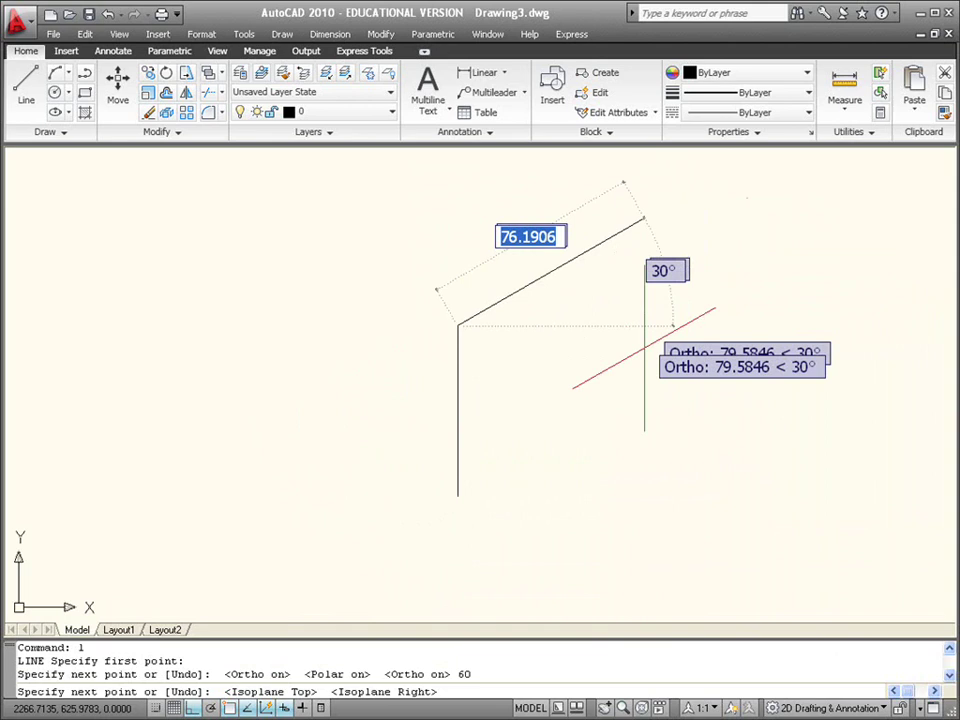
key("F5")
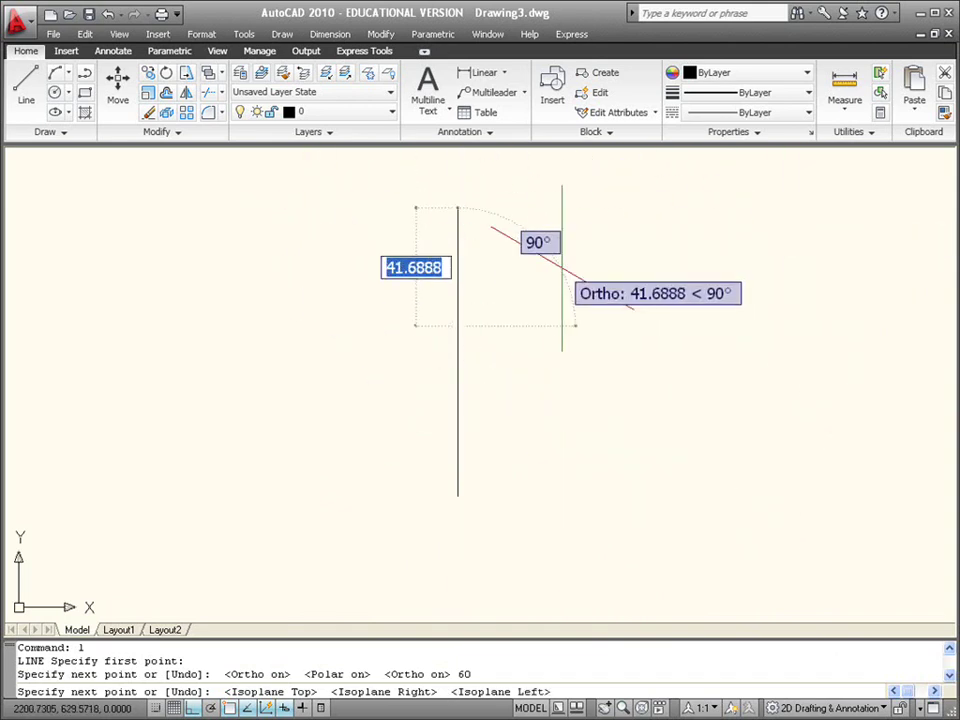
key("F5")
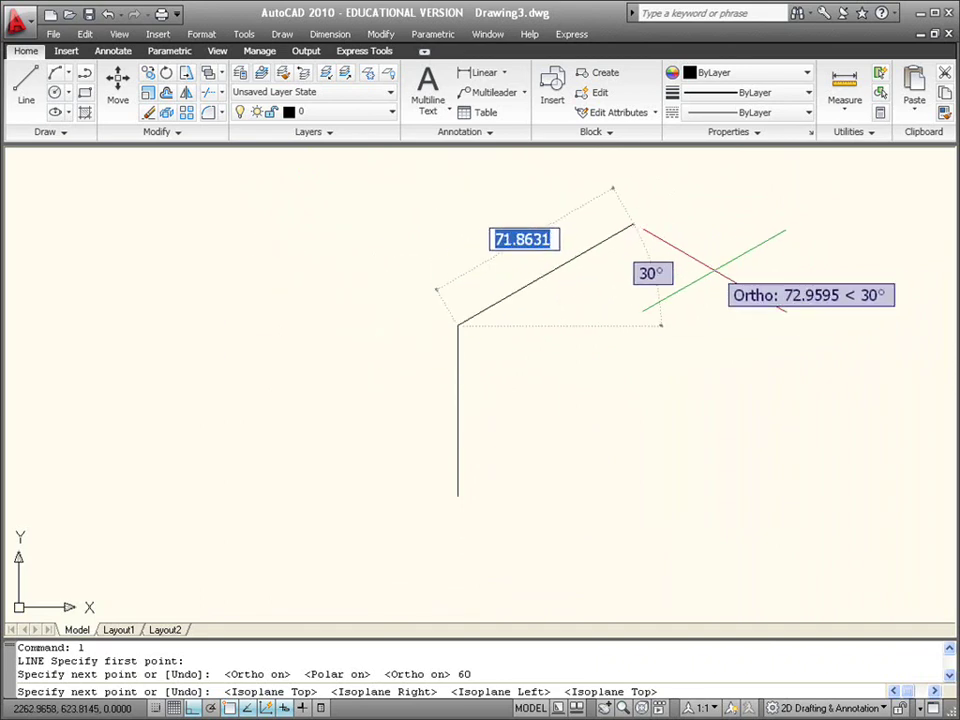
type("60")
key("Return")
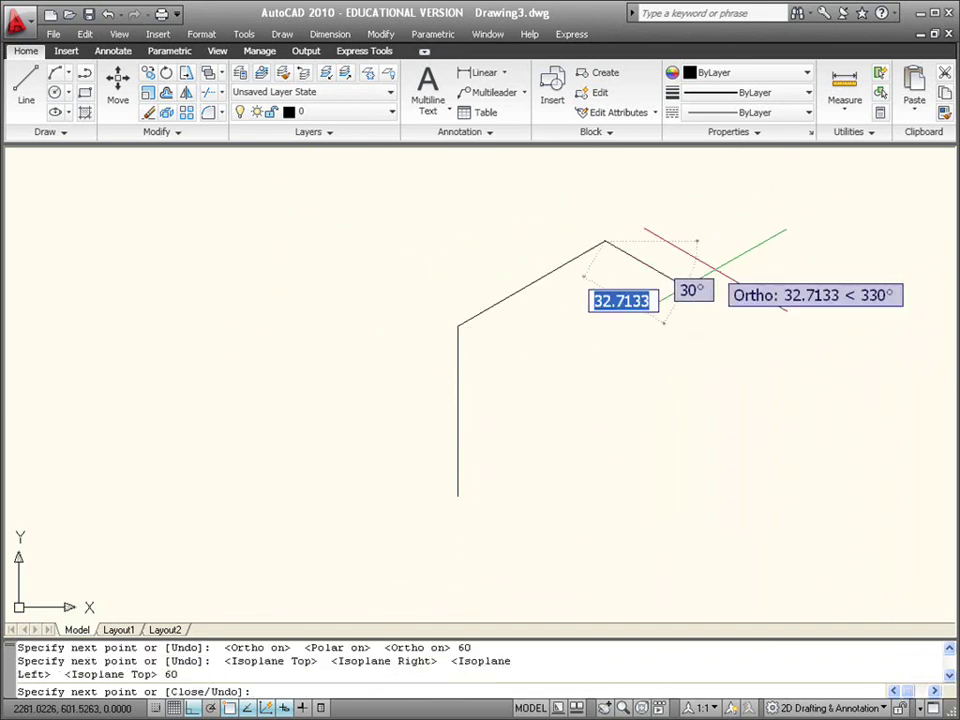
Step: Switch to the right isoplane, continue the line with a 60-unit segment straight down, and close the outline into the cube's right face
key("F5")
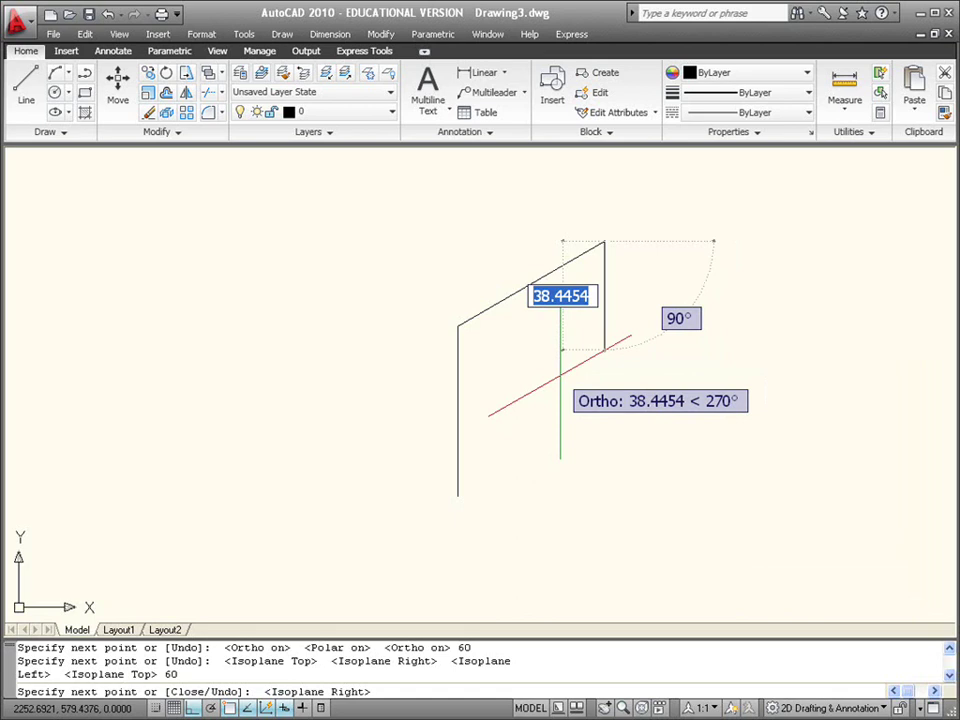
type("60")
key("Return")
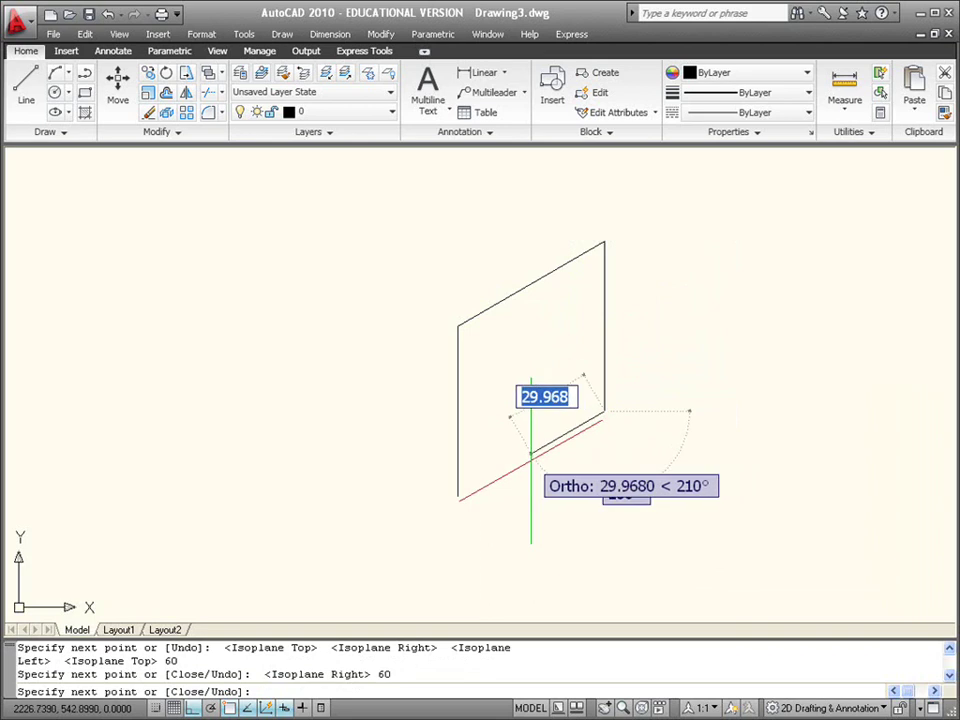
type("c")
key("Return")
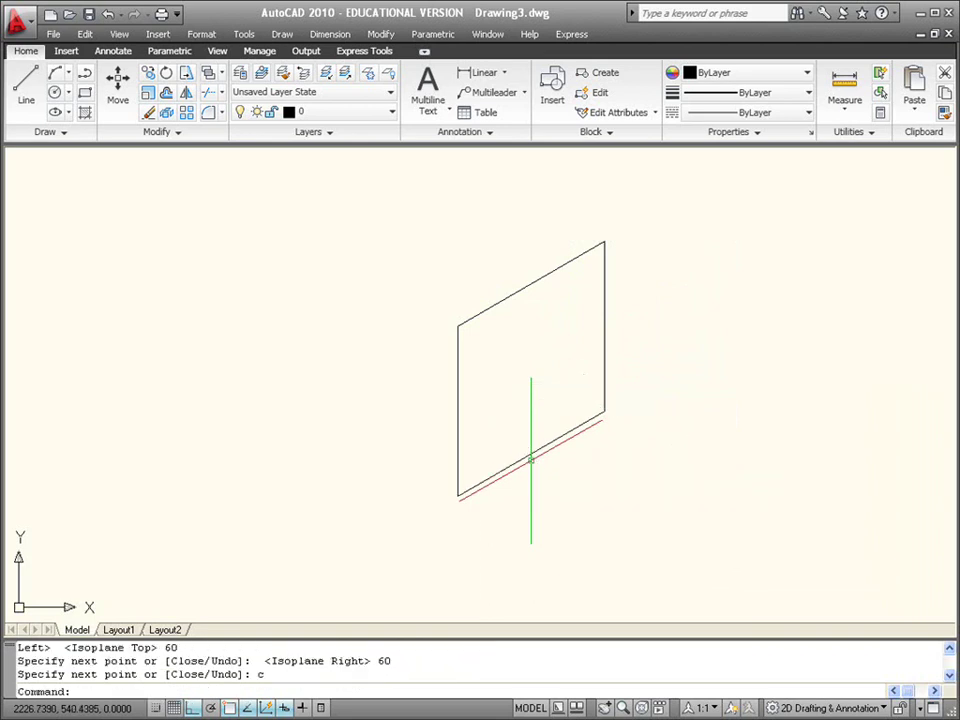
Step: In the left isoplane, start a line at the right face's upper left corner and draw a 60-unit segment at 150° up to the left
middle_click_drag(542, 364, 596, 407)
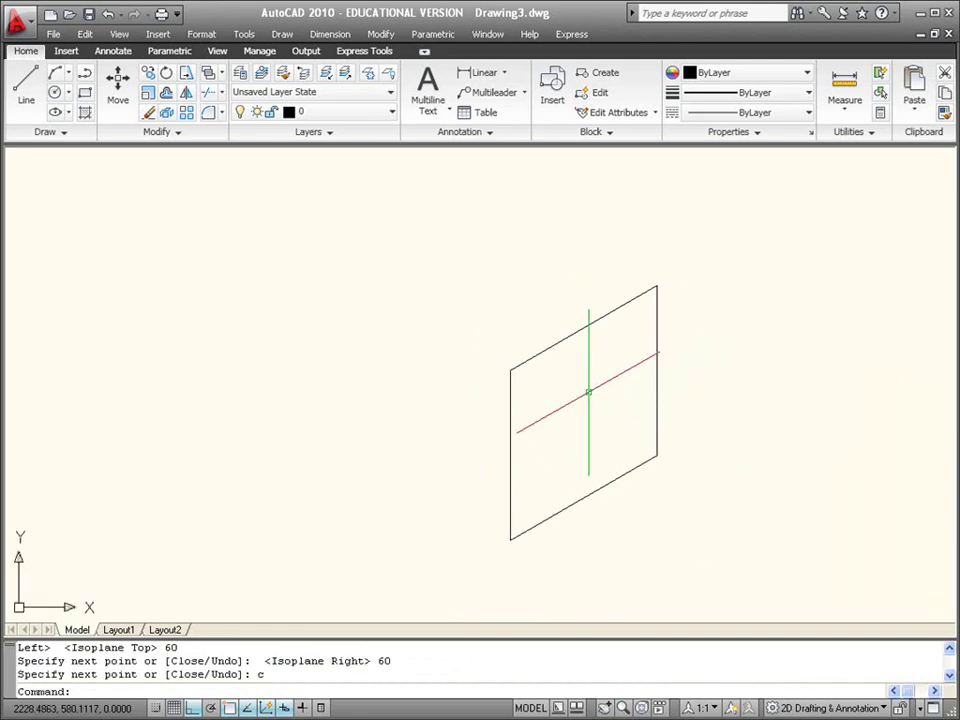
key("F5")
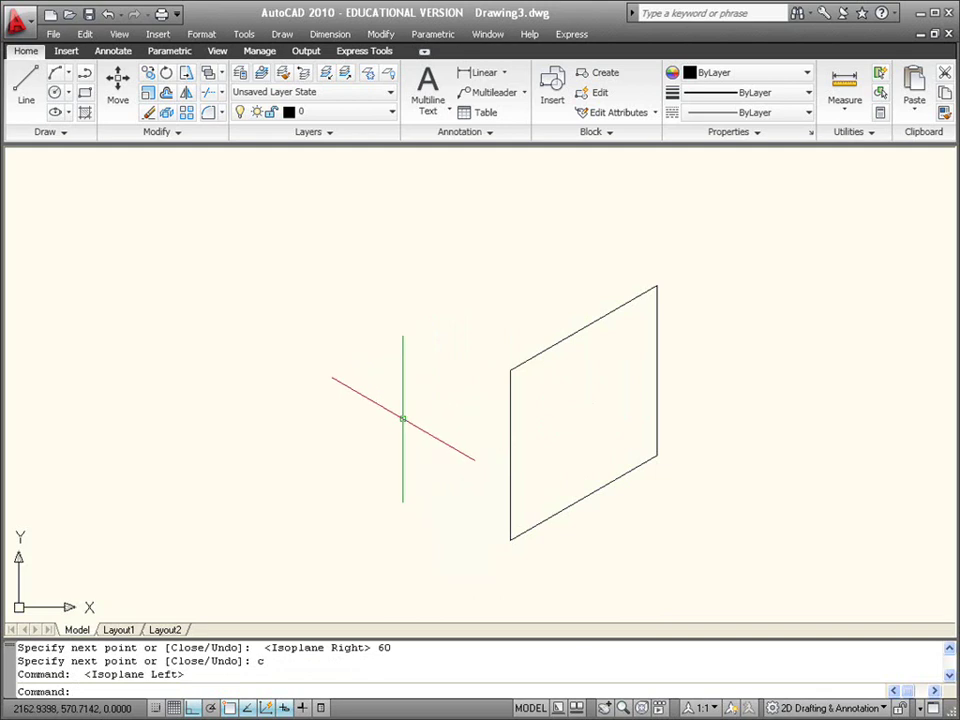
type("l")
key("Return")
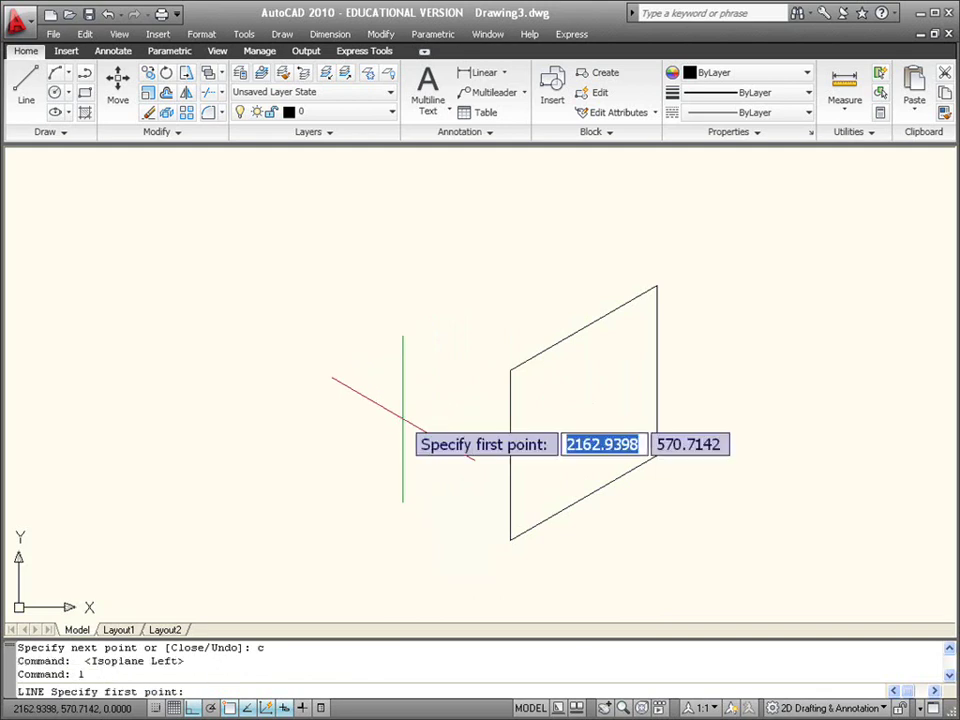
left_click(510, 370)
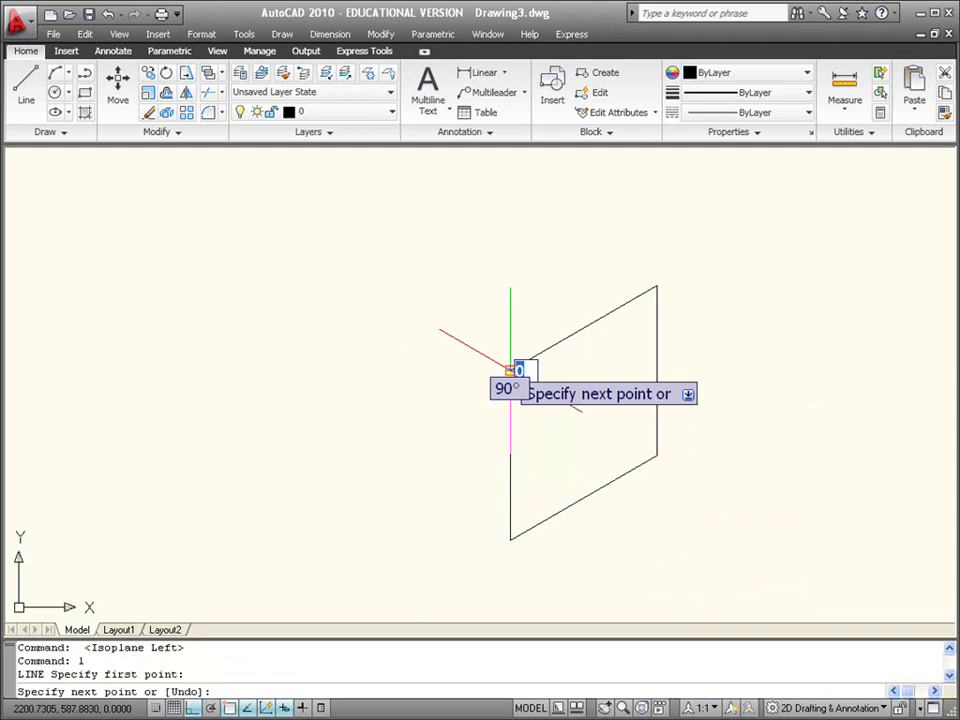
type("60")
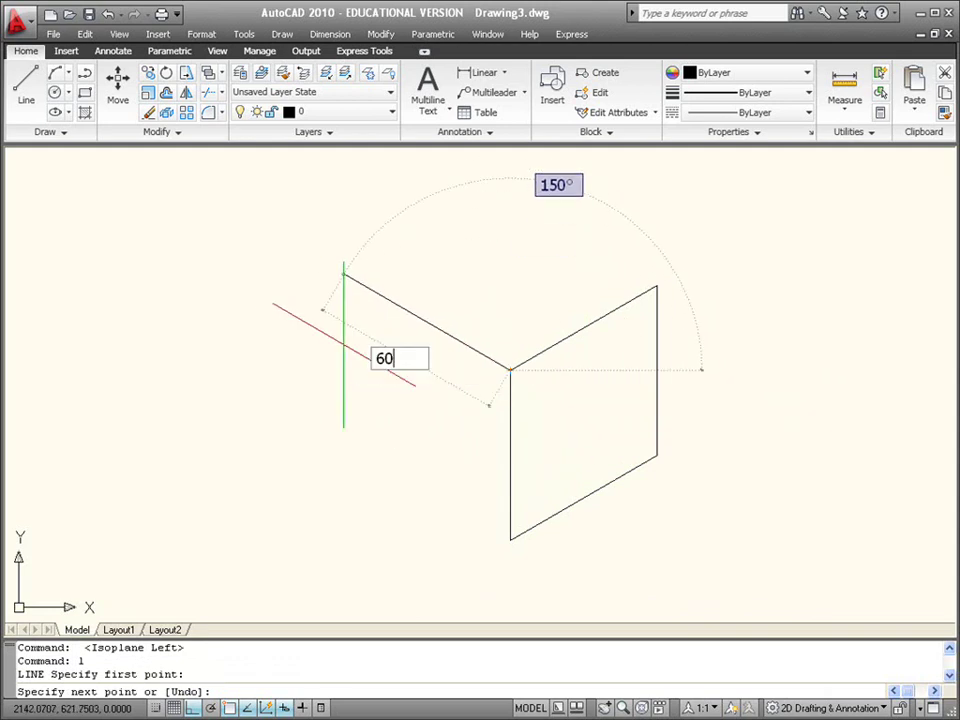
key("Return")
Step: Complete the left face with a 60-unit segment straight down and a 60-unit segment at 330° to the bottom corner, ending the line
type("6")
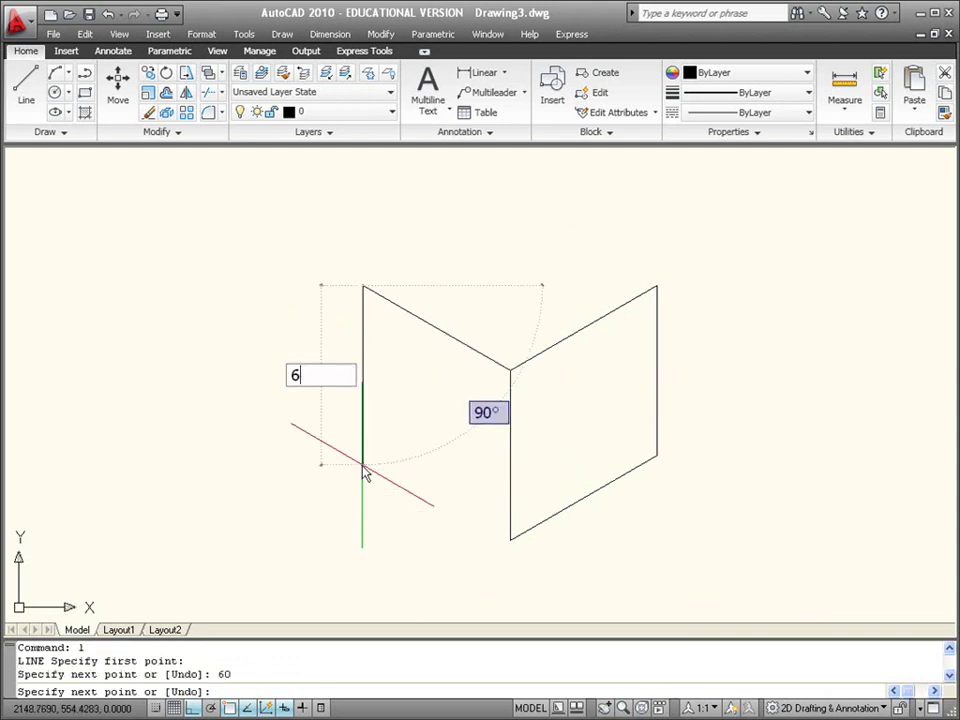
type("0")
key("Return")
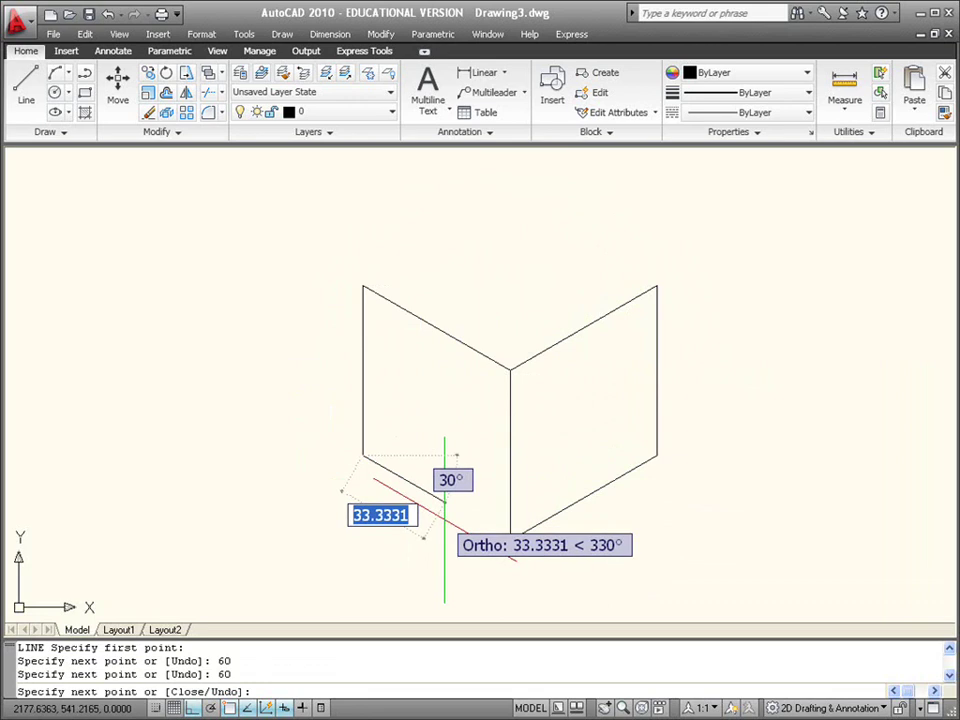
type("60")
key("Return")
key("Return")
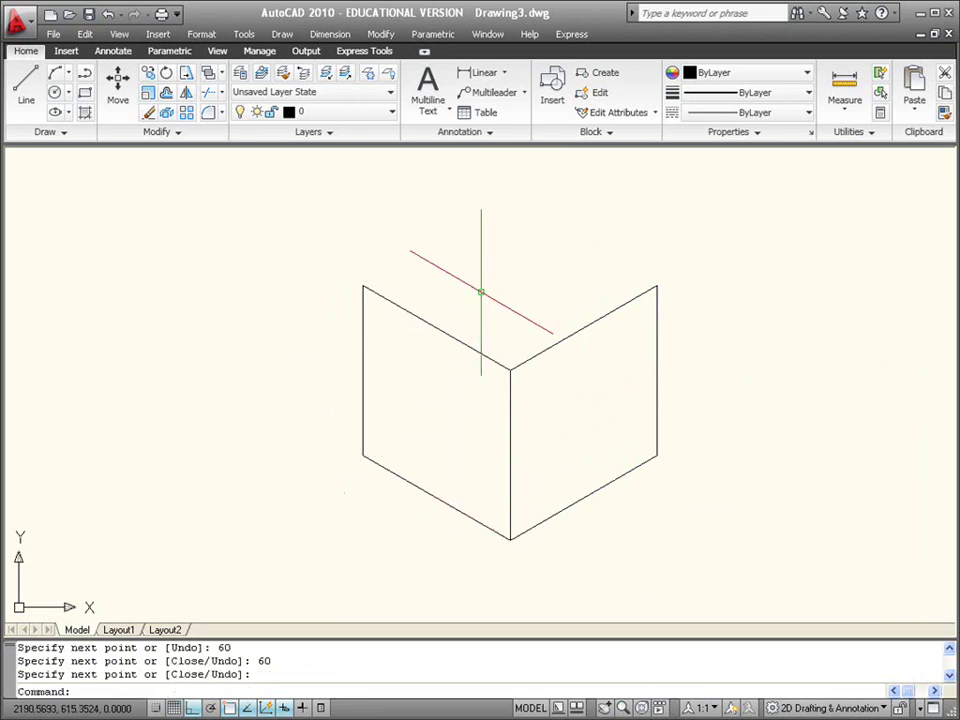
Step: In the top isoplane, draw a 60-unit line at 30° from the left face's outer upper corner, then on to the right face's outer upper corner
key("F5")
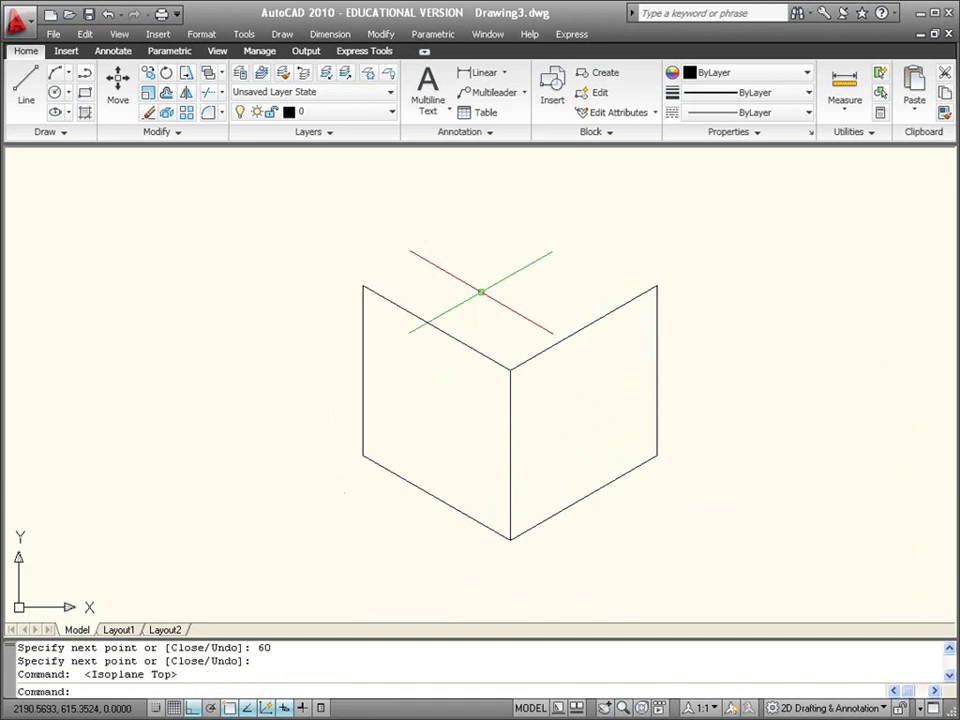
type("l")
key("Return")
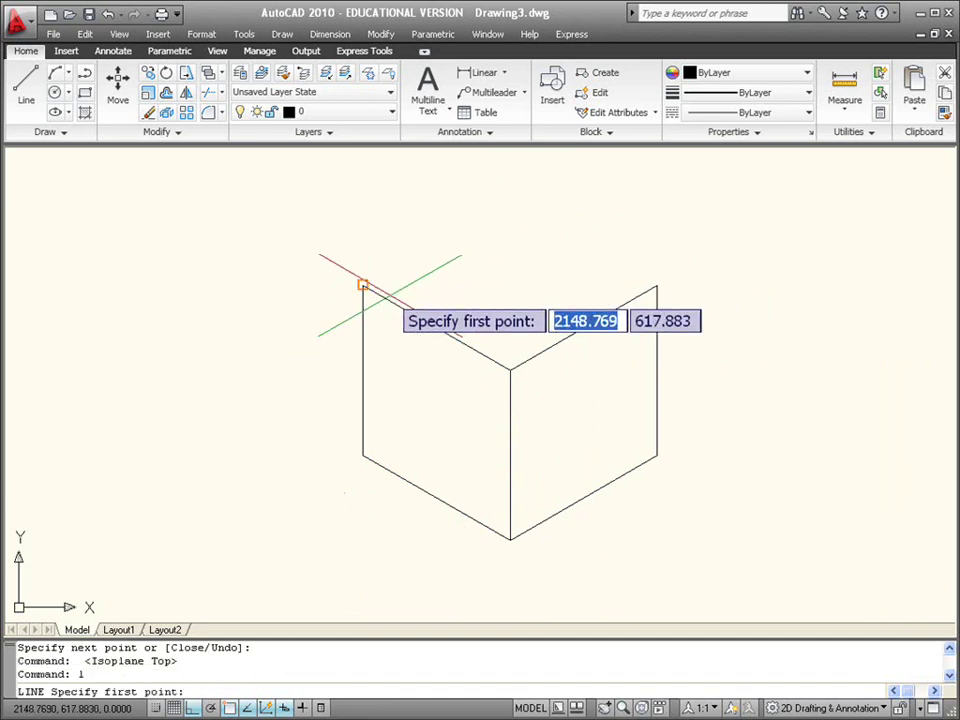
left_click(363, 287)
type("6")
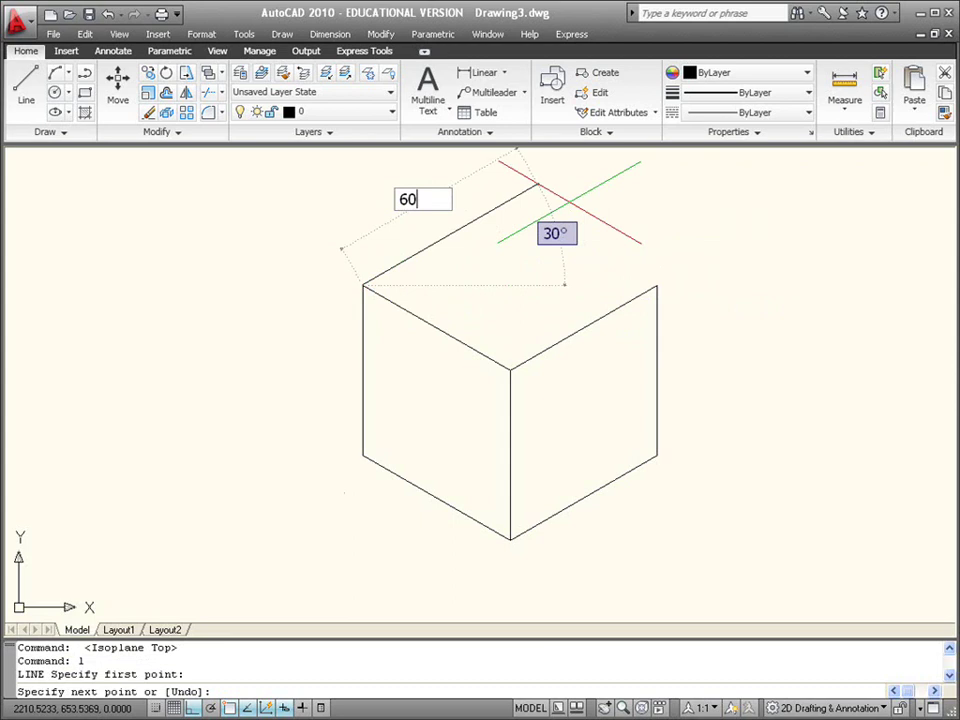
type("0")
key("Return")
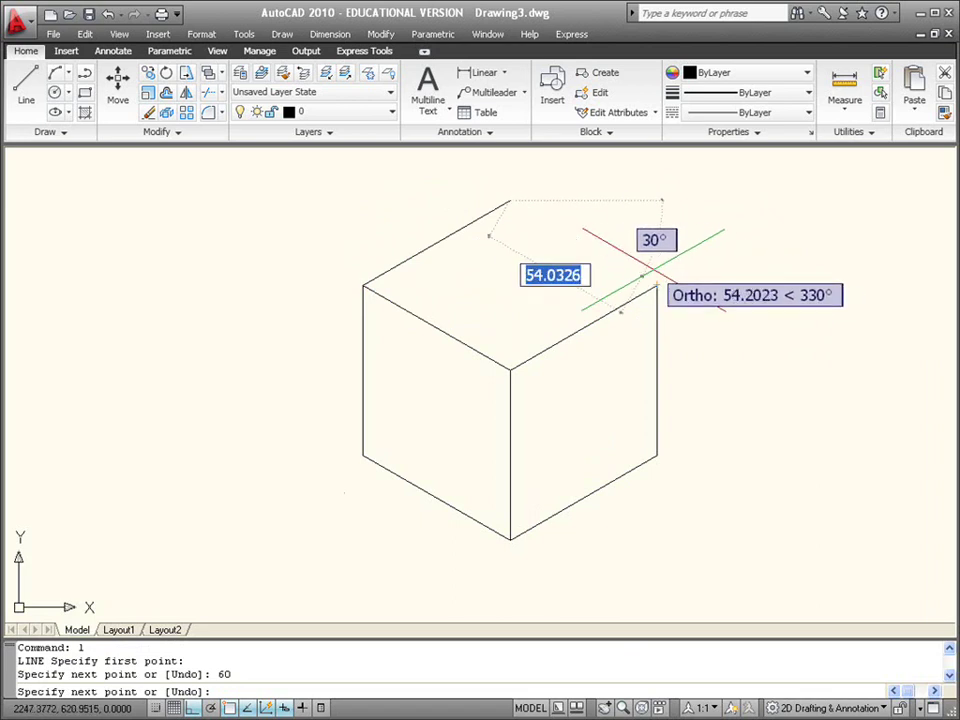
left_click(656, 285)
key("Return")
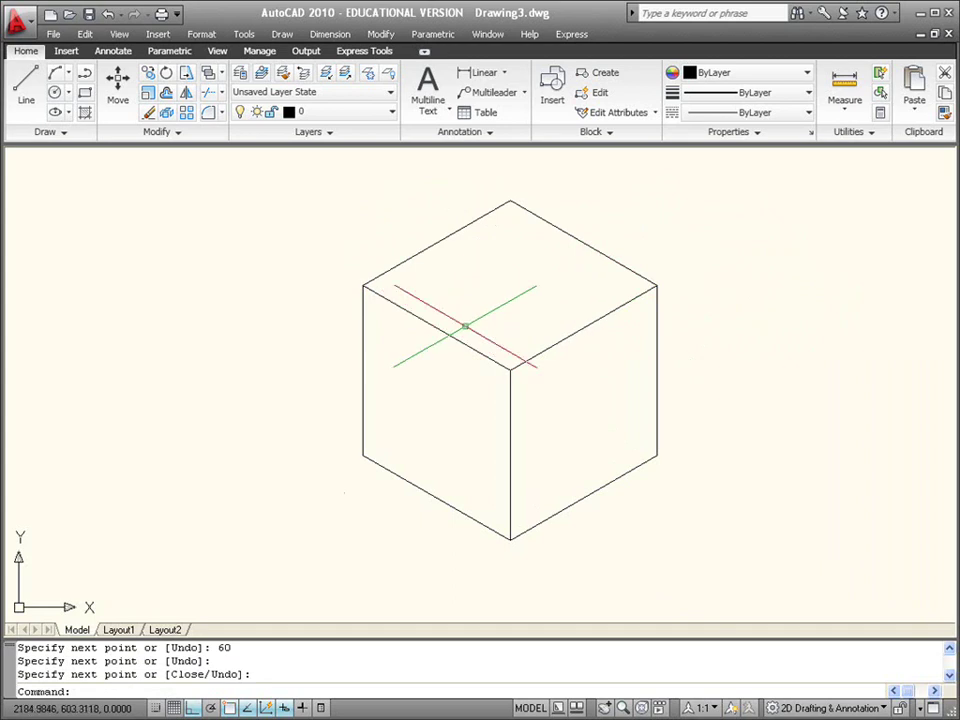
scroll(465, 326, "down", 2)
scroll(490, 301, "up", 1)
middle_click_drag(490, 301, 474, 339)
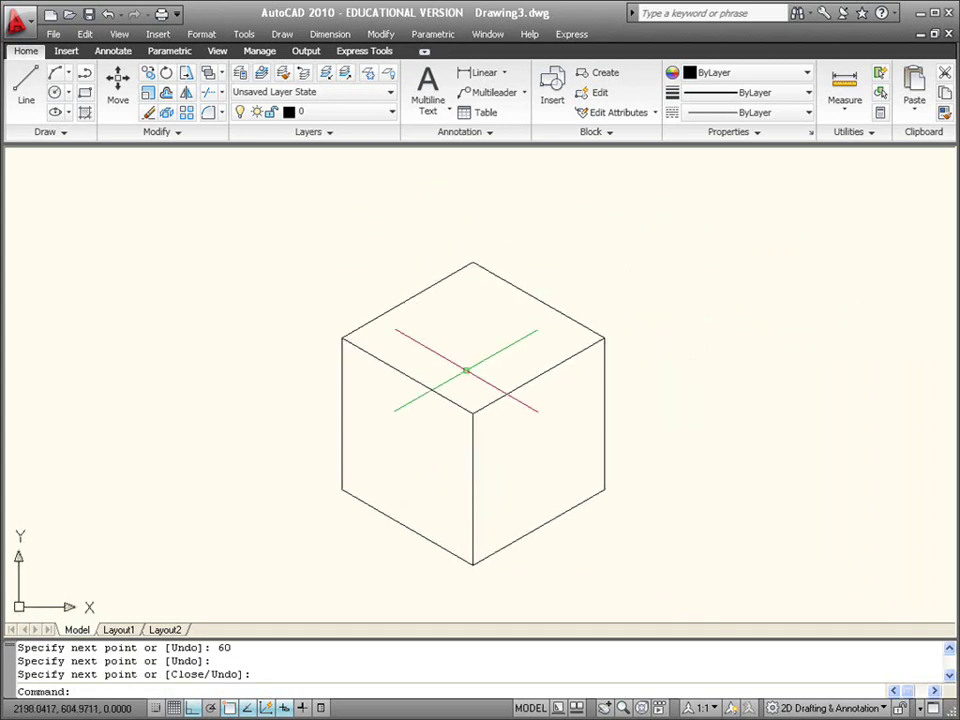